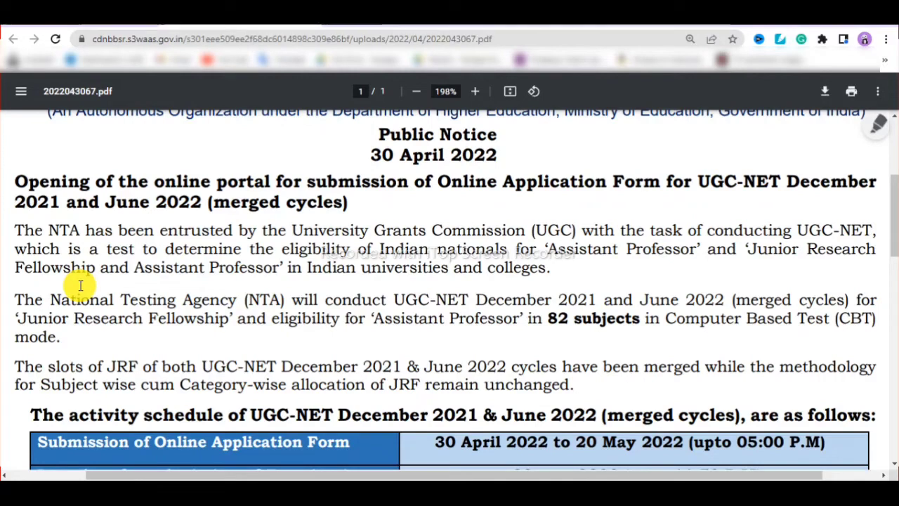
pyautogui.scroll(-2, 79, 284)
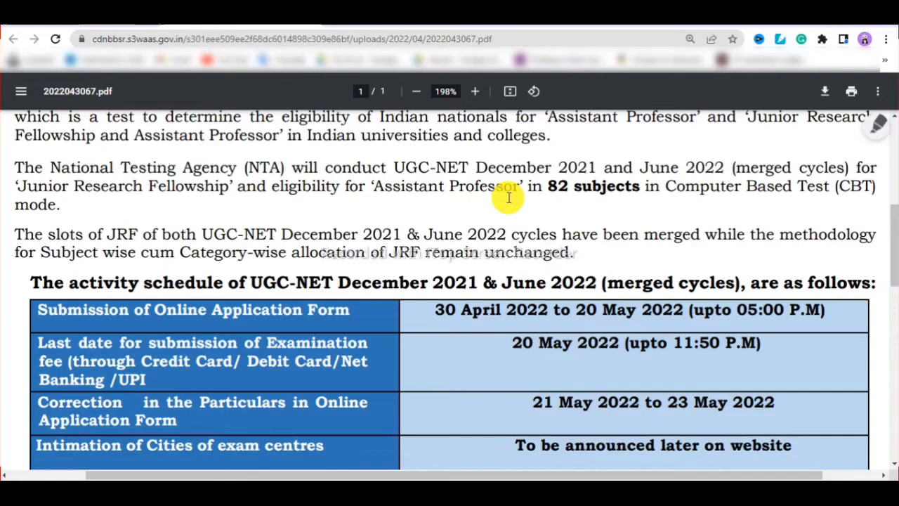
pyautogui.scroll(1, 509, 197)
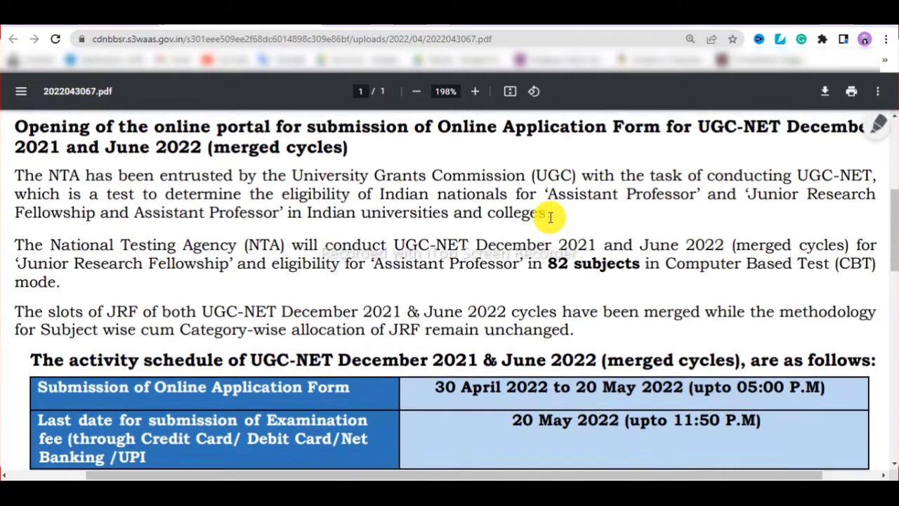
pyautogui.scroll(-2, 551, 218)
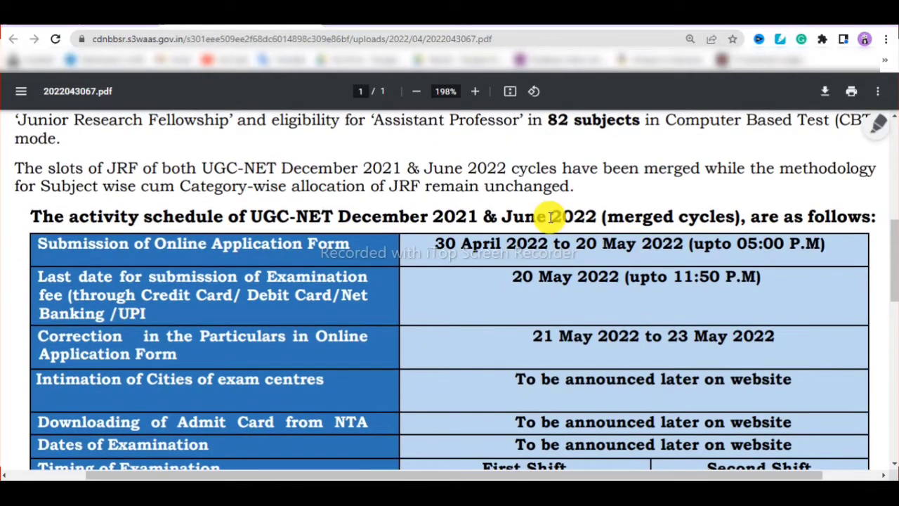
pyautogui.scroll(-1, 551, 218)
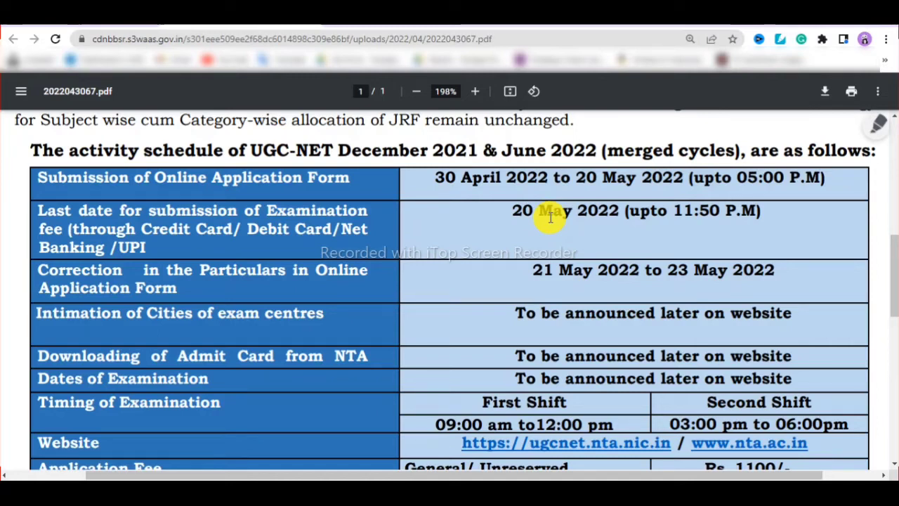
pyautogui.scroll(-2, 538, 269)
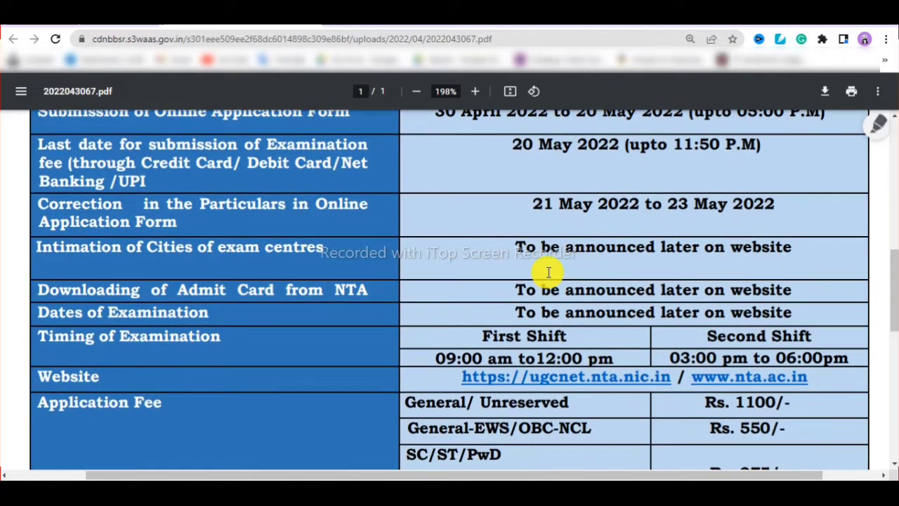
pyautogui.scroll(2, 503, 239)
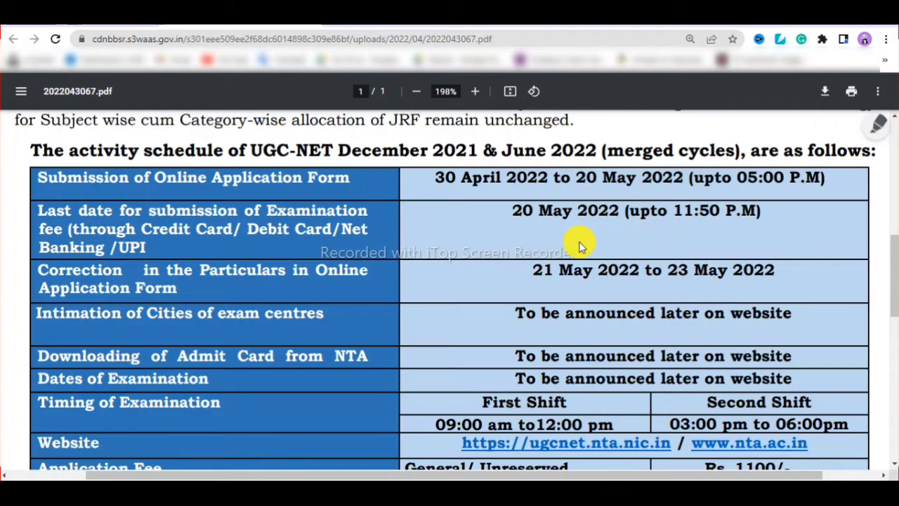
pyautogui.scroll(-3, 581, 242)
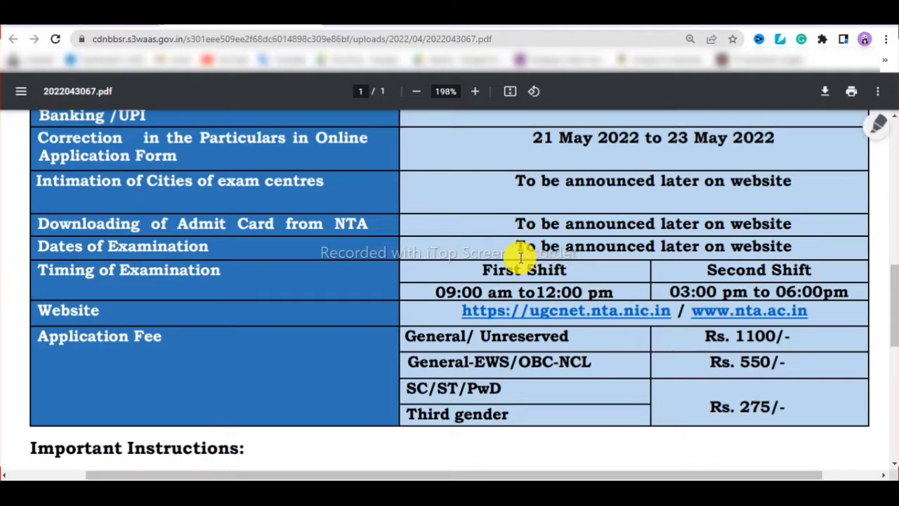
# - Review the notice's application fees (Rs. 1100 General, Rs. 550 EWS/OBC-NCL, Rs. 275 SC/ST/PwD) and close the PDF
pyautogui.scroll(-2, 523, 250)
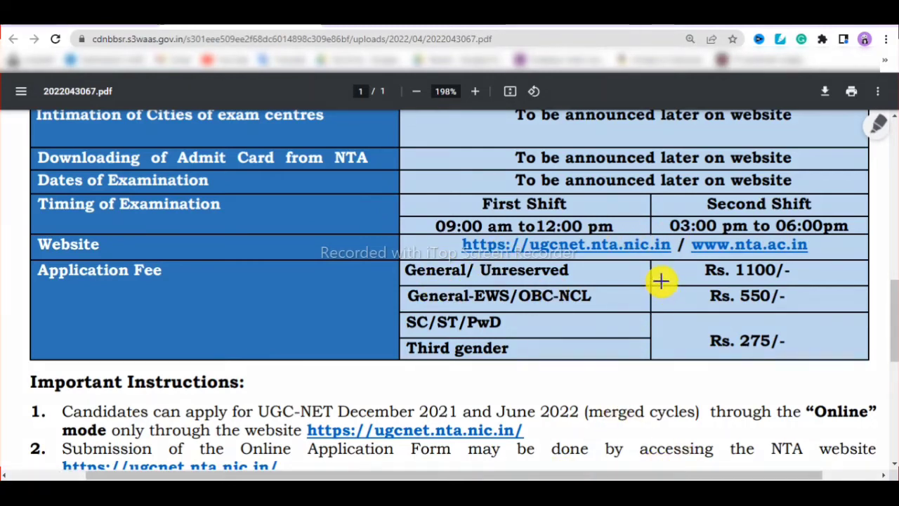
pyautogui.moveTo(681, 253)
pyautogui.mouseDown()
pyautogui.moveTo(833, 363)
pyautogui.moveTo(831, 380)
pyautogui.mouseUp()
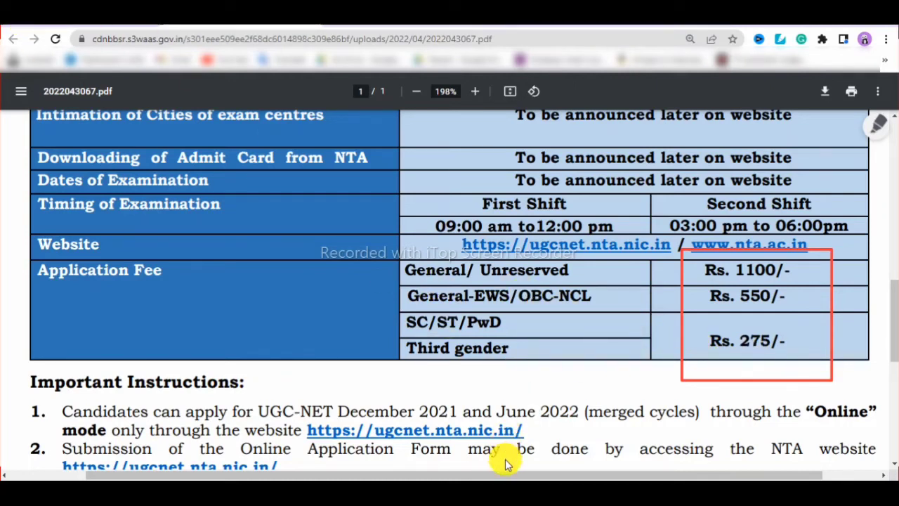
pyautogui.hotkey('ctrl', 'w')
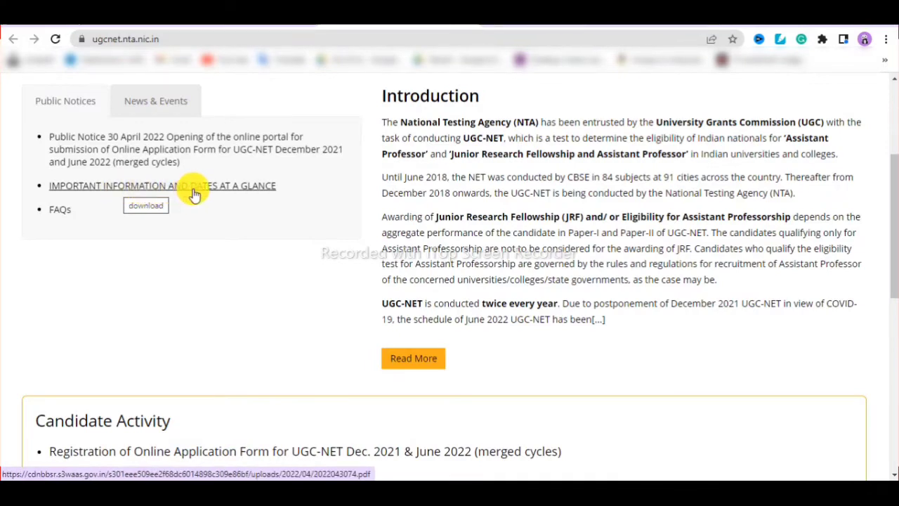
pyautogui.click(208, 191)
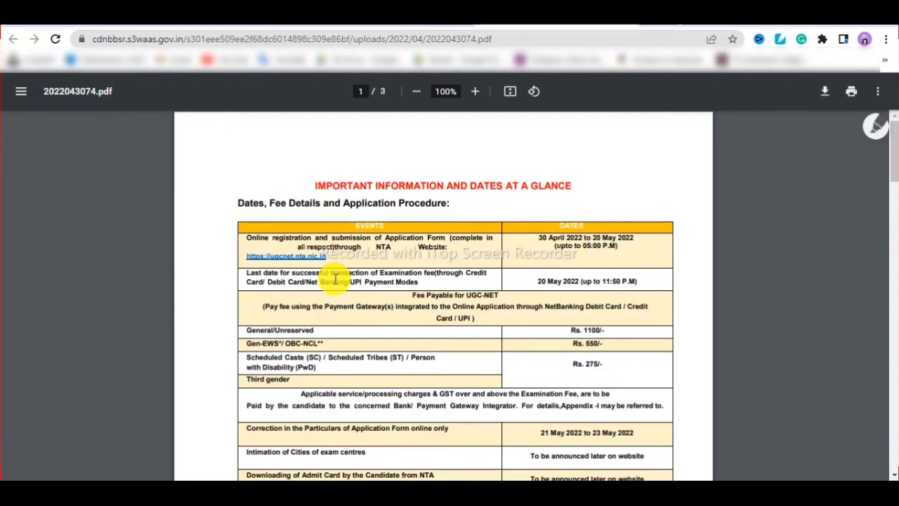
pyautogui.scroll(1, 336, 279)
pyautogui.scroll(4, 336, 279)
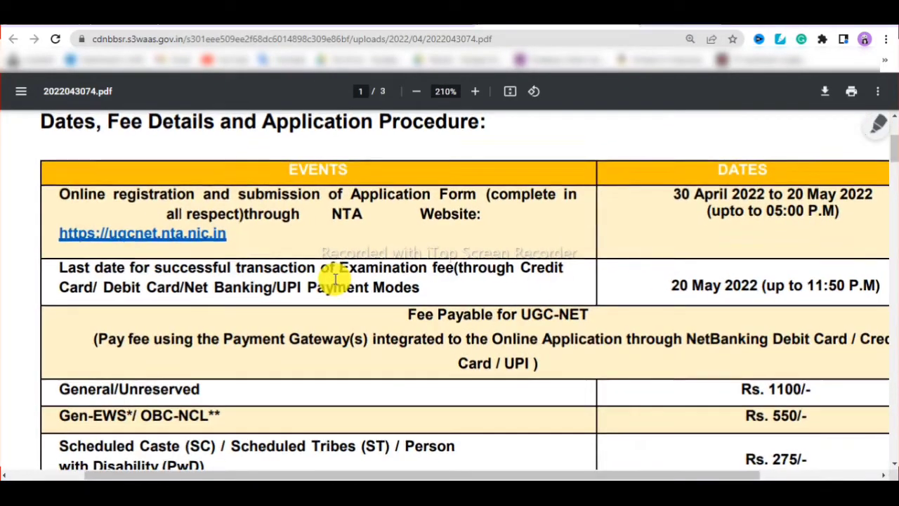
pyautogui.scroll(-2, 336, 279)
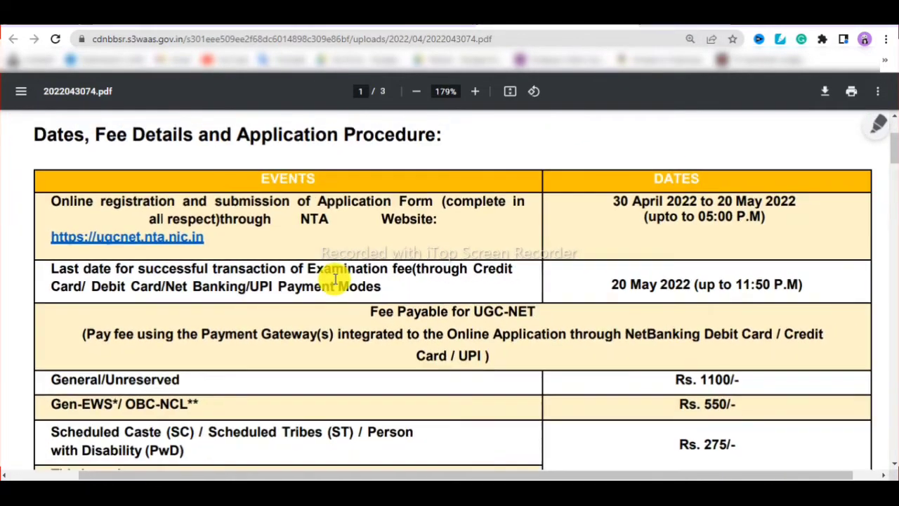
pyautogui.scroll(2, 336, 279)
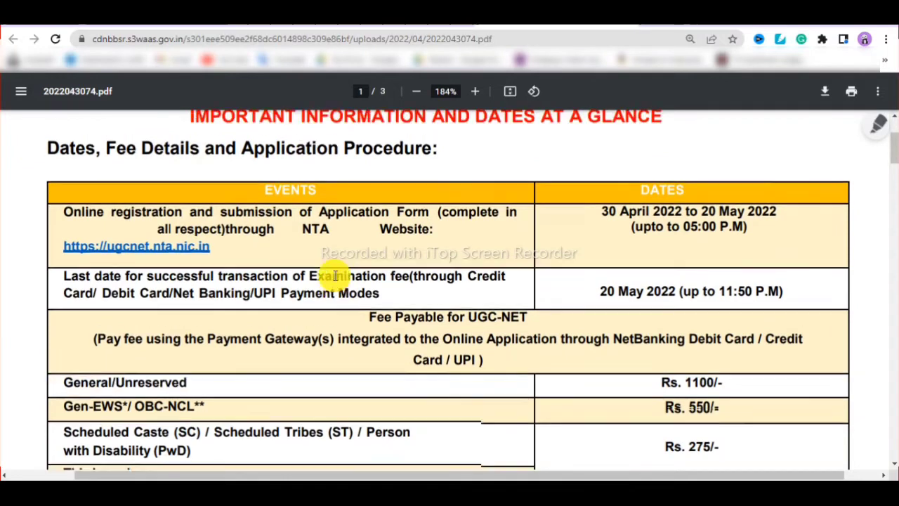
pyautogui.scroll(-1, 335, 276)
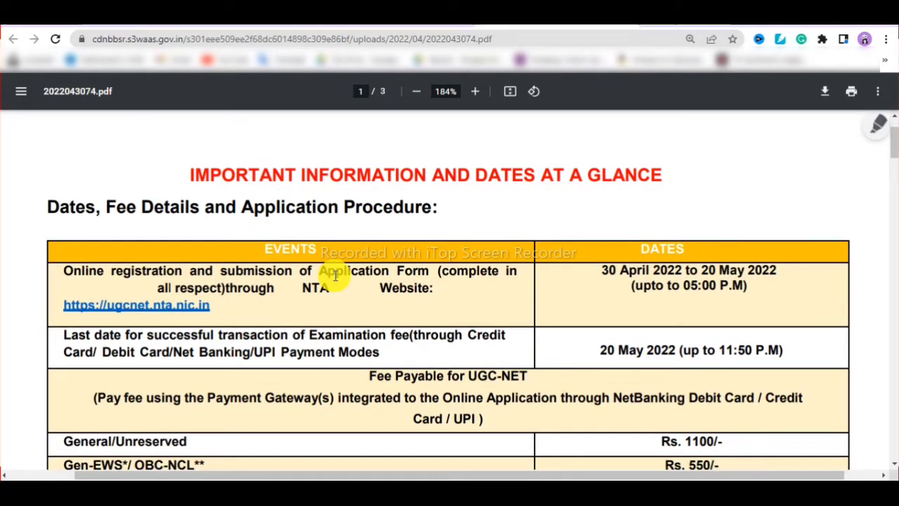
pyautogui.scroll(-2, 336, 276)
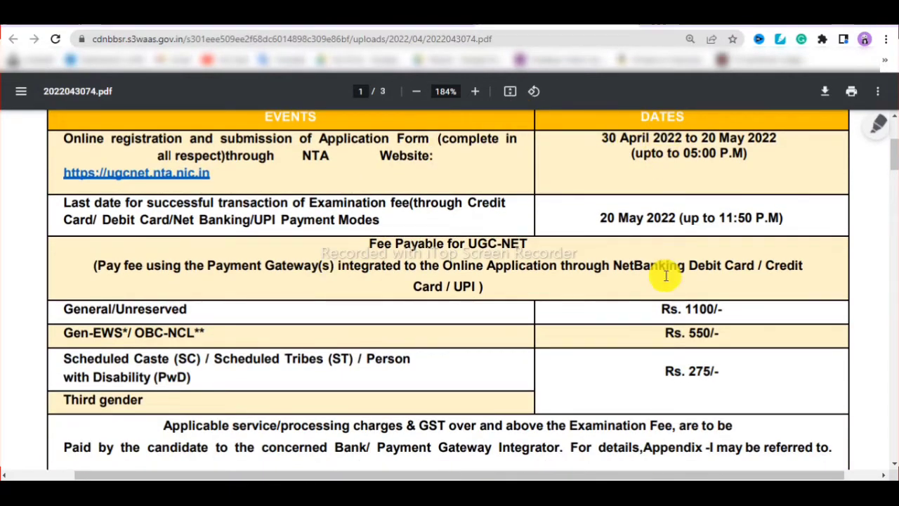
pyautogui.scroll(-1, 584, 241)
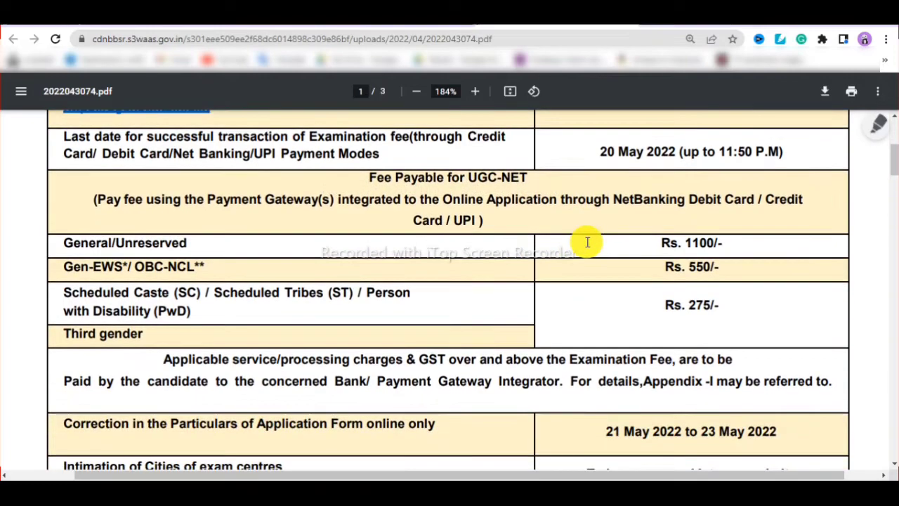
pyautogui.scroll(3, 585, 241)
pyautogui.scroll(-3, 584, 240)
pyautogui.scroll(-4, 588, 242)
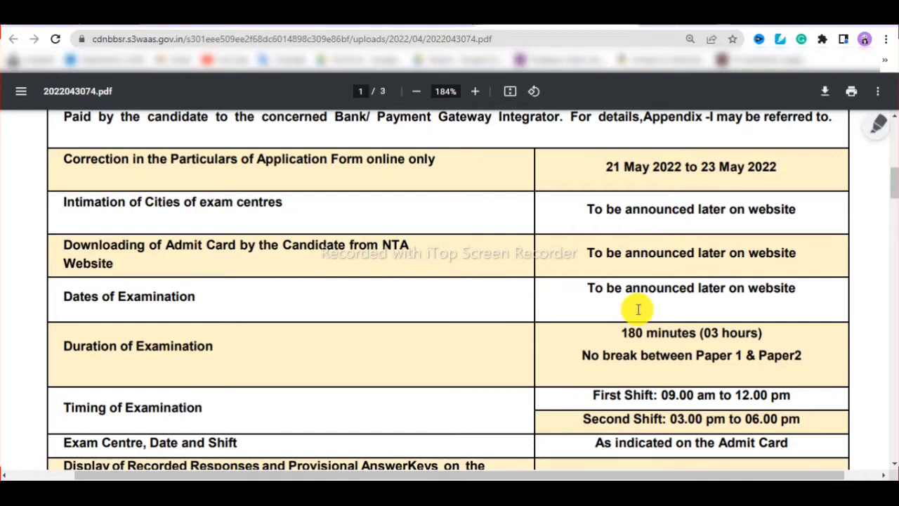
pyautogui.scroll(1, 646, 285)
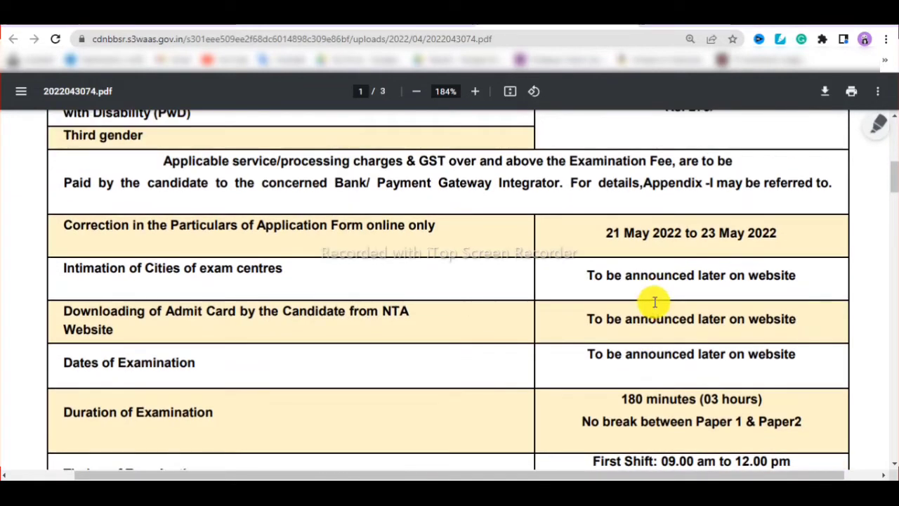
pyautogui.scroll(-4, 653, 301)
pyautogui.click(696, 465)
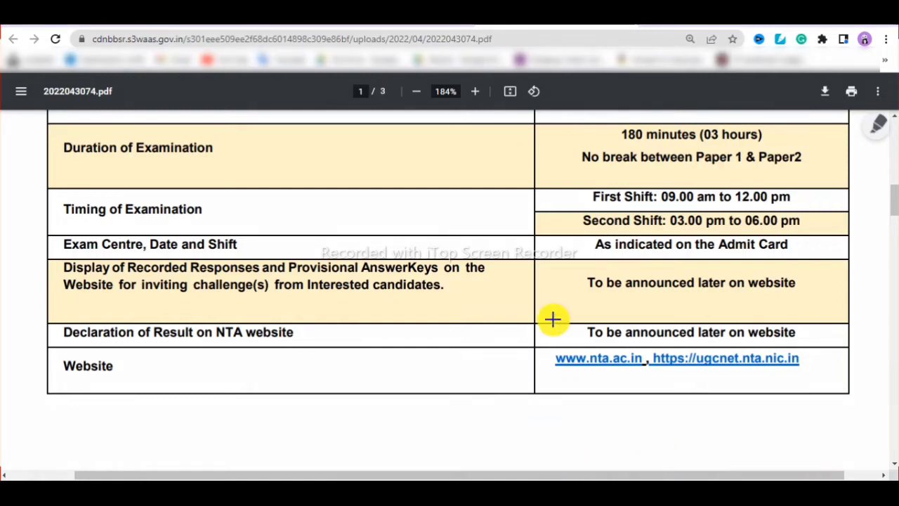
pyautogui.moveTo(563, 114); pyautogui.dragTo(823, 179)
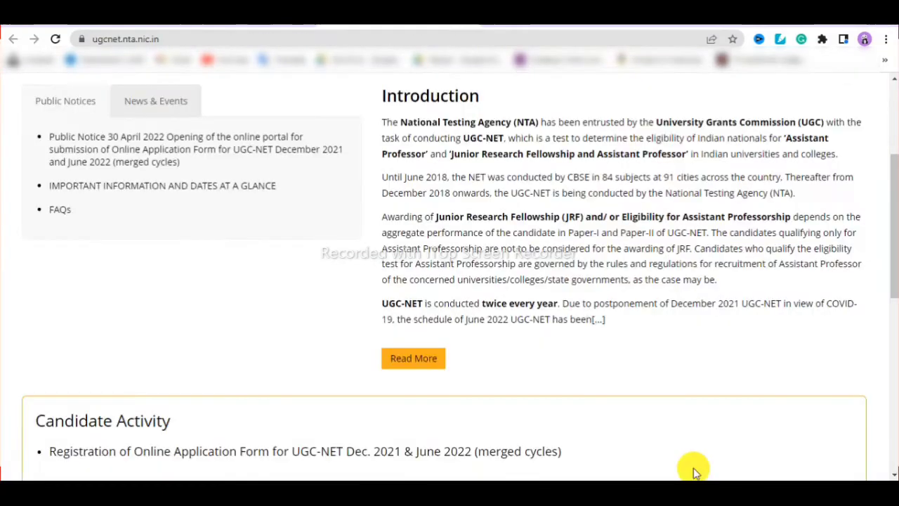
# - Follow the Registration of Online Application Form link under Candidate Activity and accept the redirect
pyautogui.scroll(-2, 717, 467)
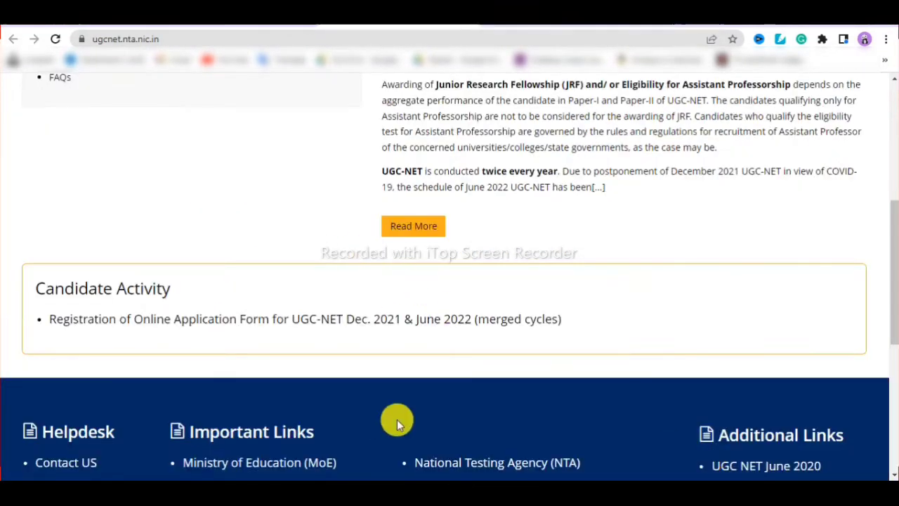
pyautogui.moveTo(28, 306); pyautogui.dragTo(583, 338)
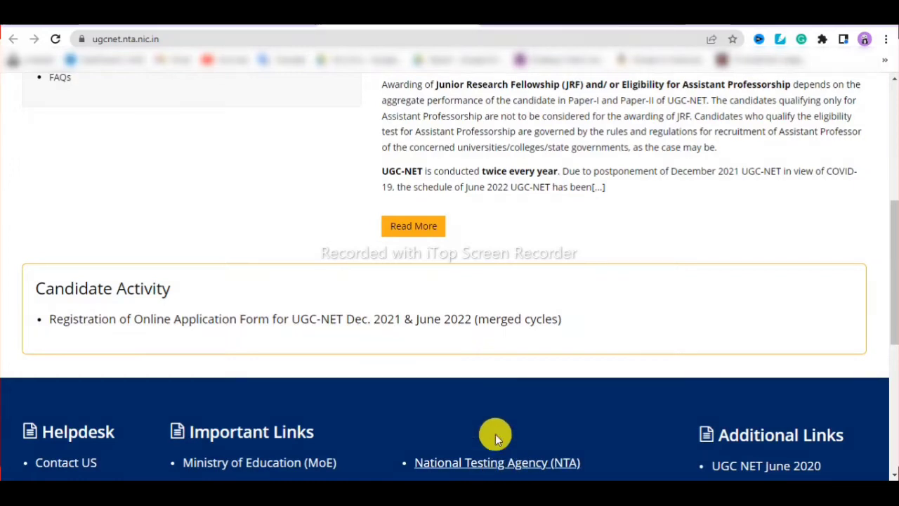
pyautogui.click(398, 322)
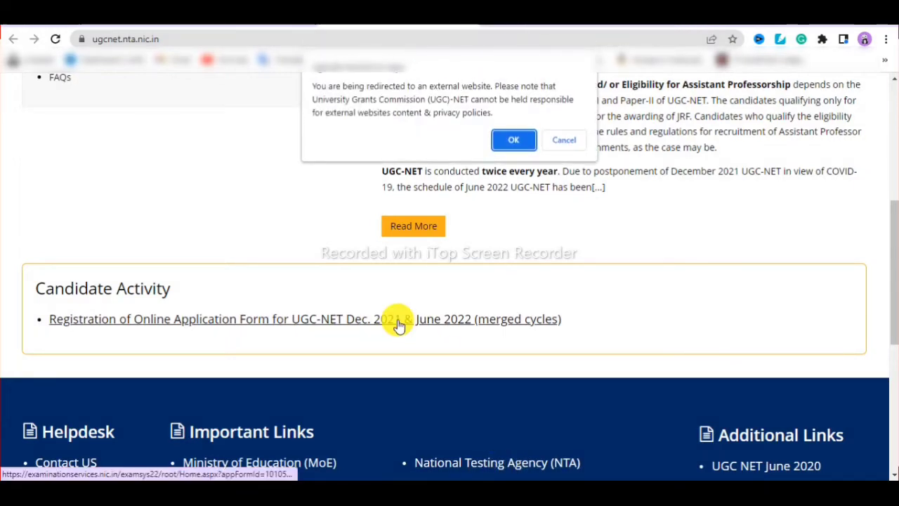
pyautogui.click(511, 142)
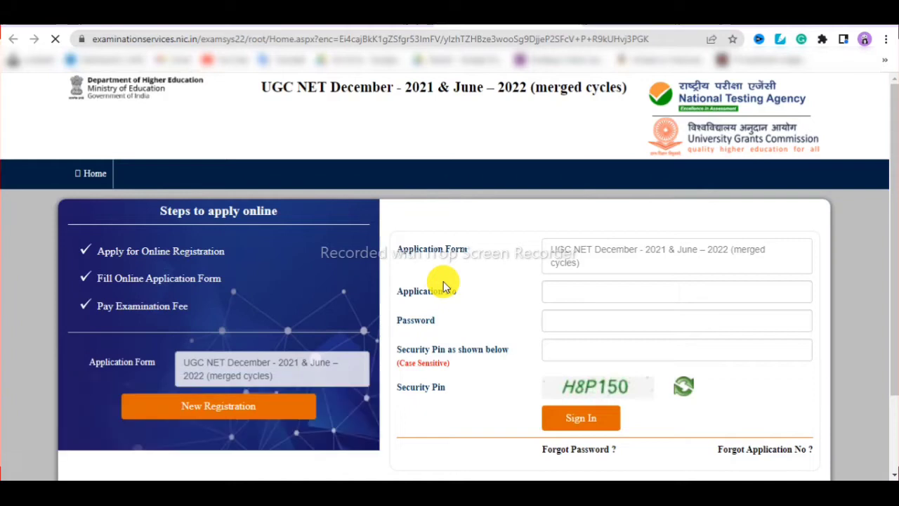
# - Scroll the NTA services home page down to the New Registration button under Steps to apply online
pyautogui.scroll(-1, 725, 271)
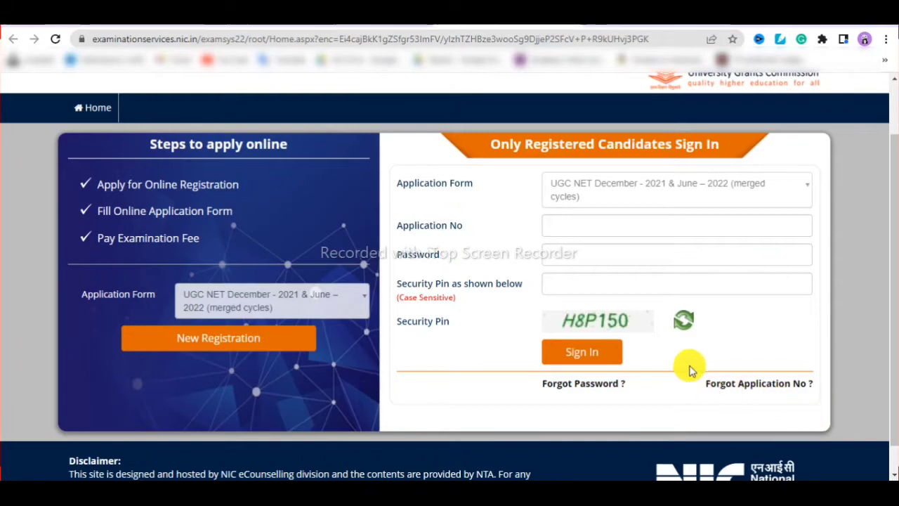
pyautogui.scroll(-1, 731, 329)
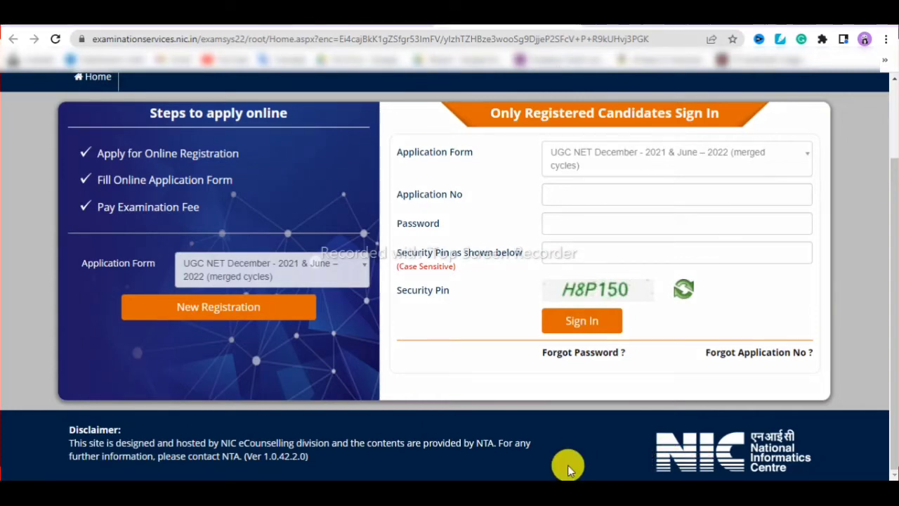
pyautogui.moveTo(154, 274); pyautogui.dragTo(281, 351)
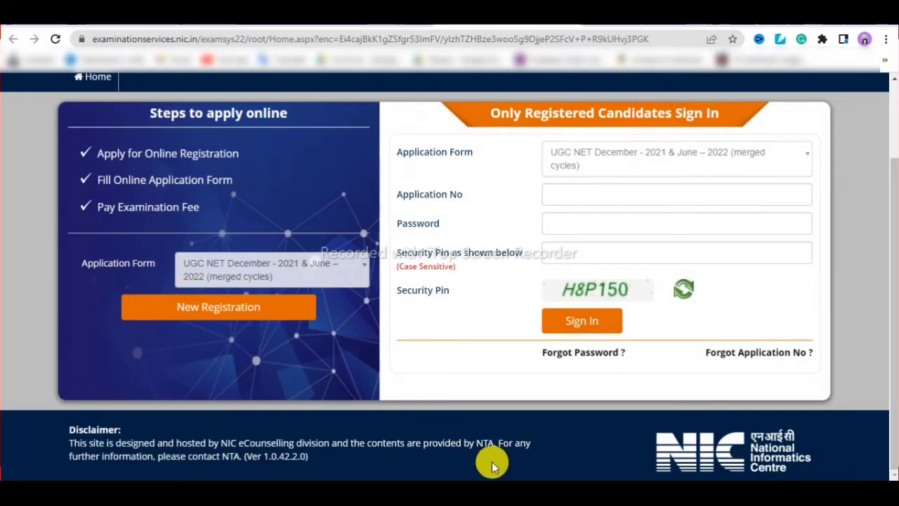
# - Start a New Registration and read through the information bulletin instructions
pyautogui.click(250, 312)
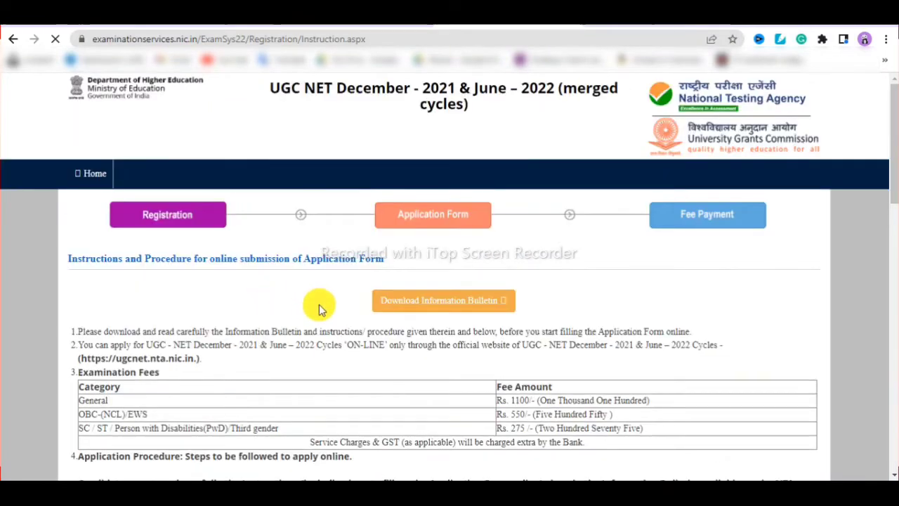
pyautogui.scroll(-5, 287, 250)
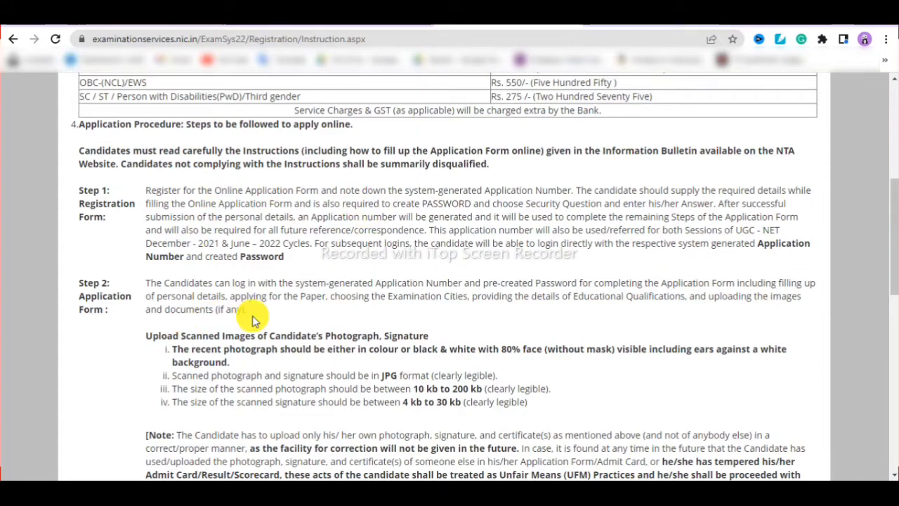
pyautogui.scroll(-1, 340, 351)
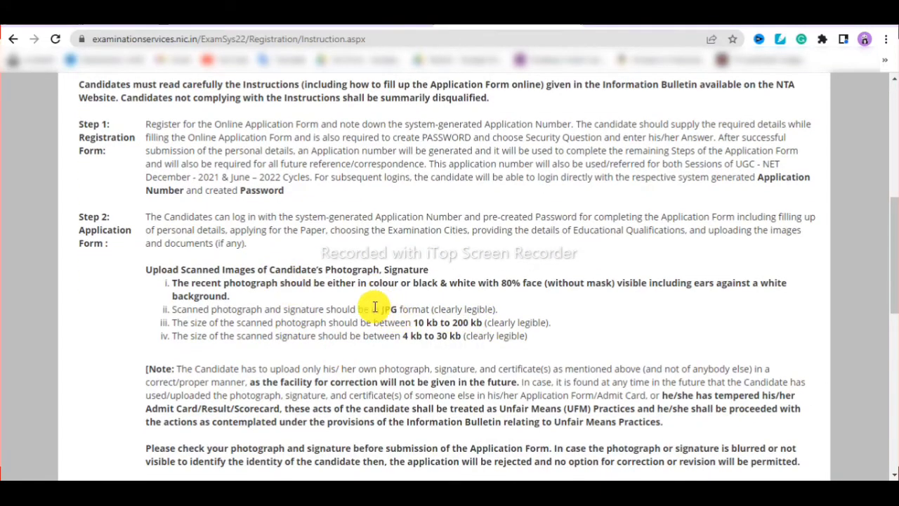
pyautogui.scroll(-3, 512, 324)
pyautogui.scroll(1, 512, 327)
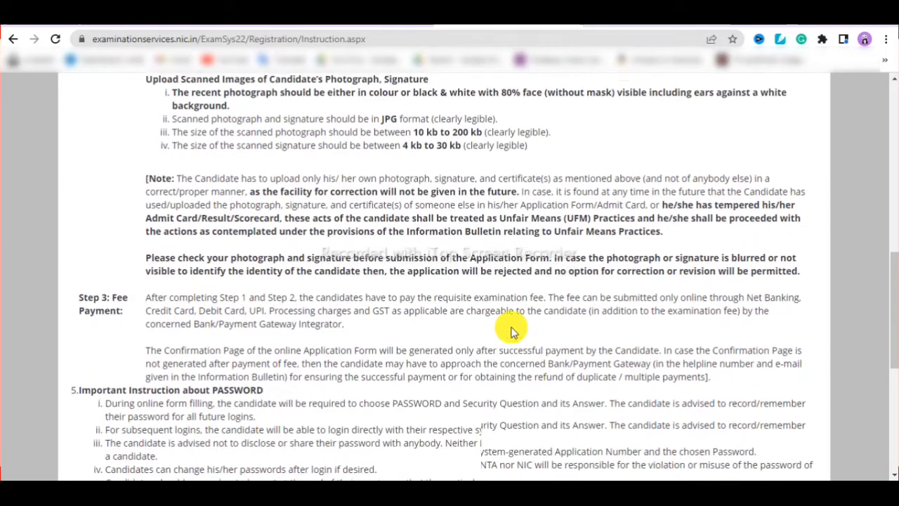
pyautogui.scroll(-1, 341, 317)
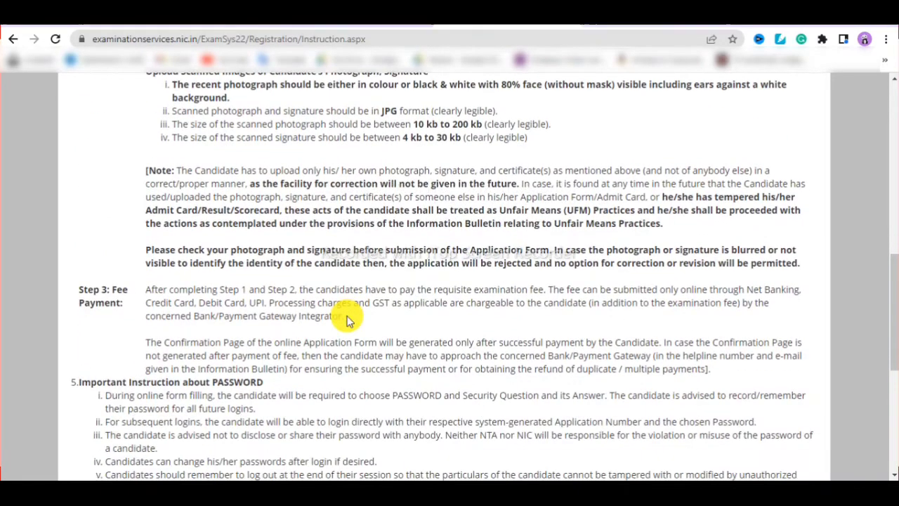
pyautogui.moveTo(887, 287); pyautogui.dragTo(895, 394)
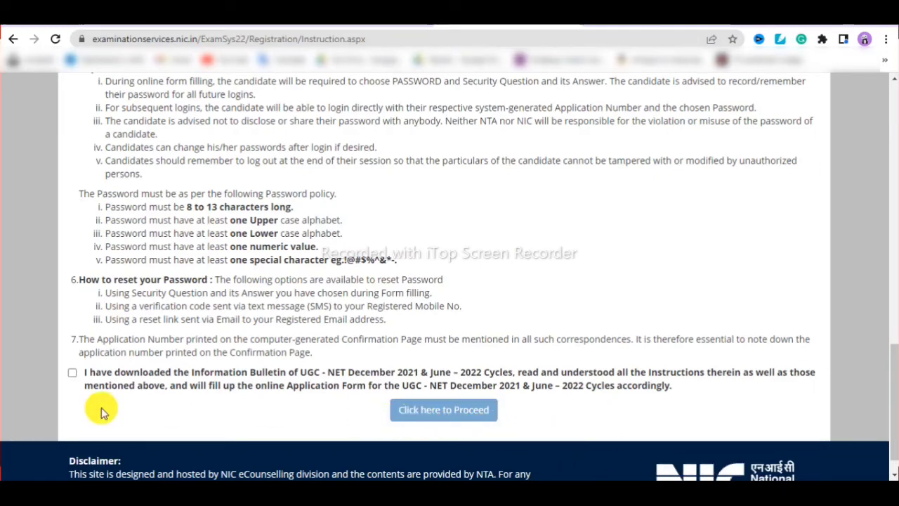
# - Tick the information bulletin declaration and proceed to the blank application form
pyautogui.click(72, 374)
pyautogui.scroll(-1, 448, 392)
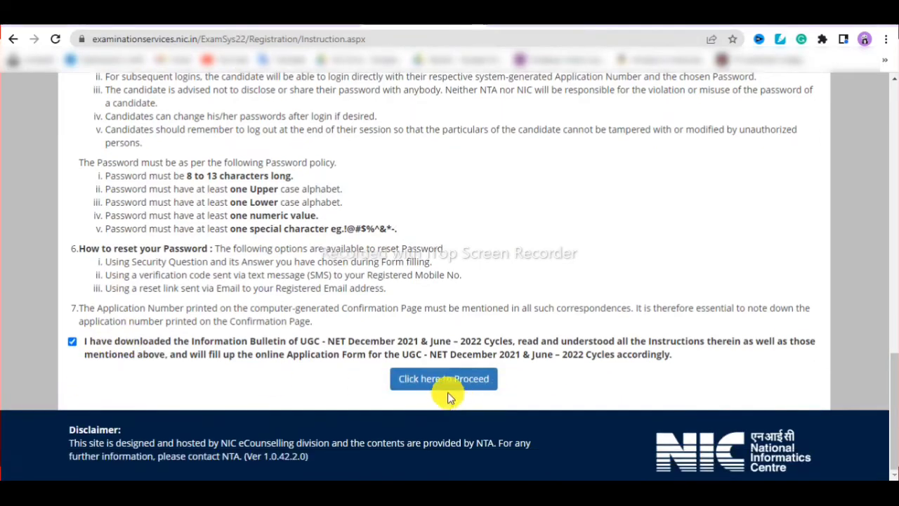
pyautogui.click(465, 384)
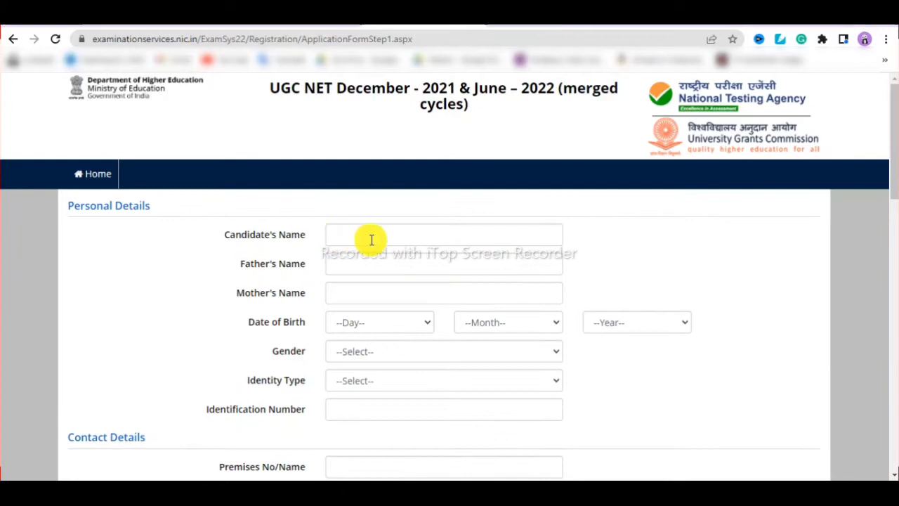
pyautogui.hotkey('ctrl', '+')
pyautogui.hotkey('ctrl', '+')
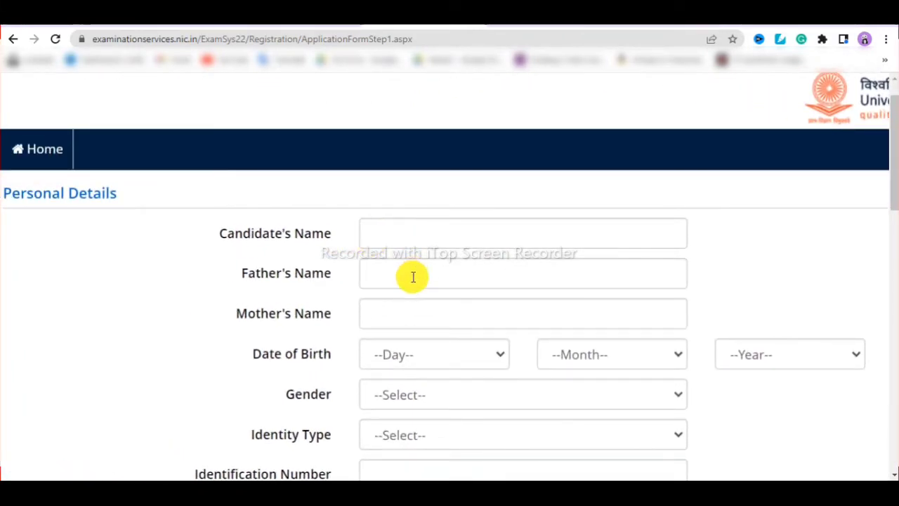
pyautogui.scroll(-1, 413, 279)
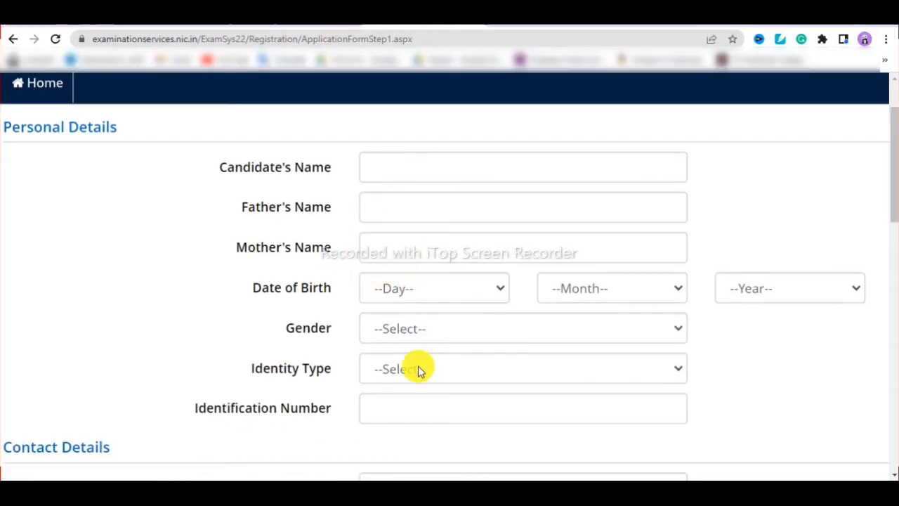
pyautogui.scroll(-2, 457, 298)
pyautogui.click(457, 239)
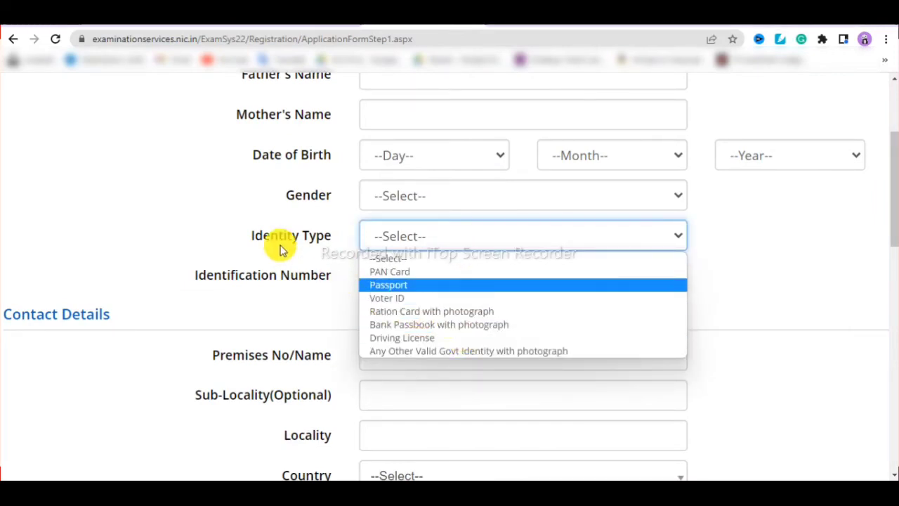
pyautogui.click(232, 232)
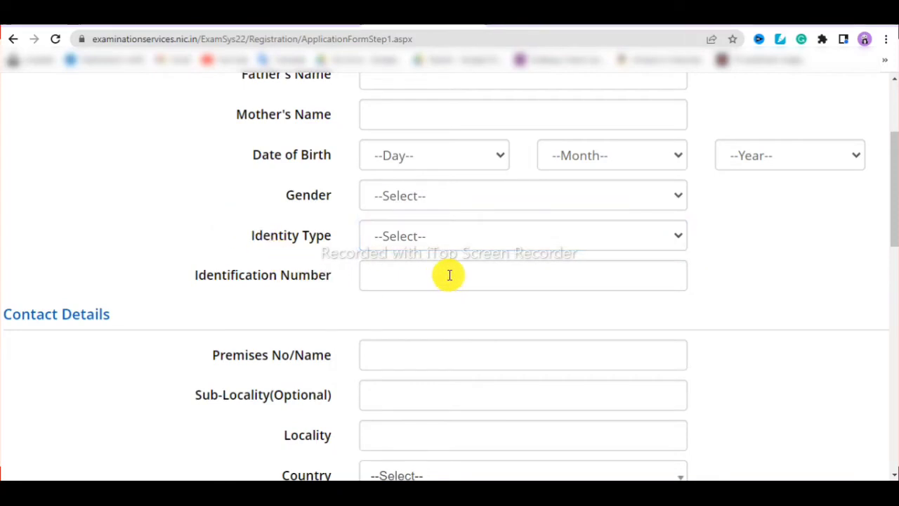
pyautogui.scroll(-2, 450, 275)
pyautogui.scroll(-1, 429, 248)
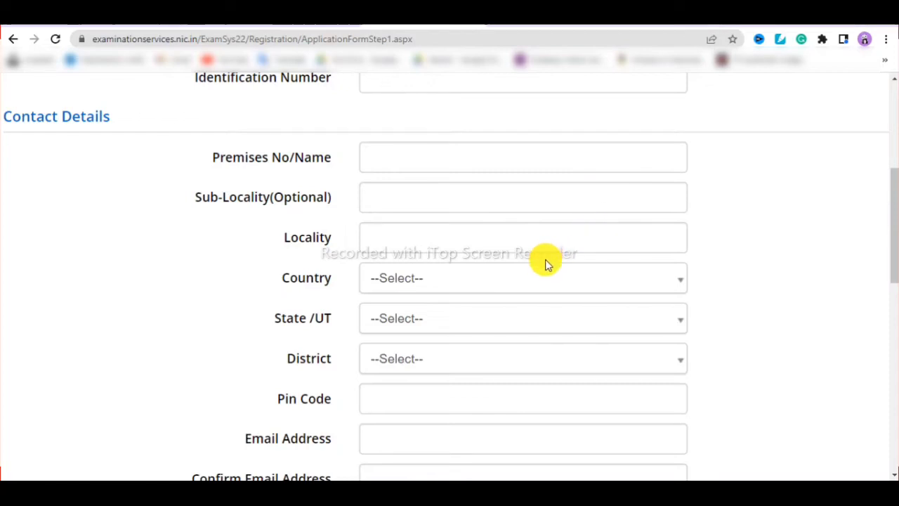
pyautogui.scroll(-2, 534, 277)
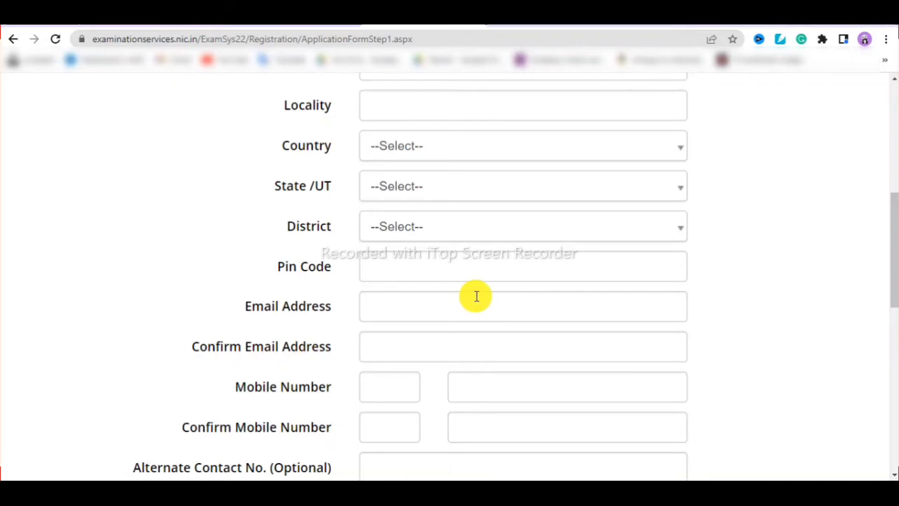
pyautogui.scroll(-1, 471, 298)
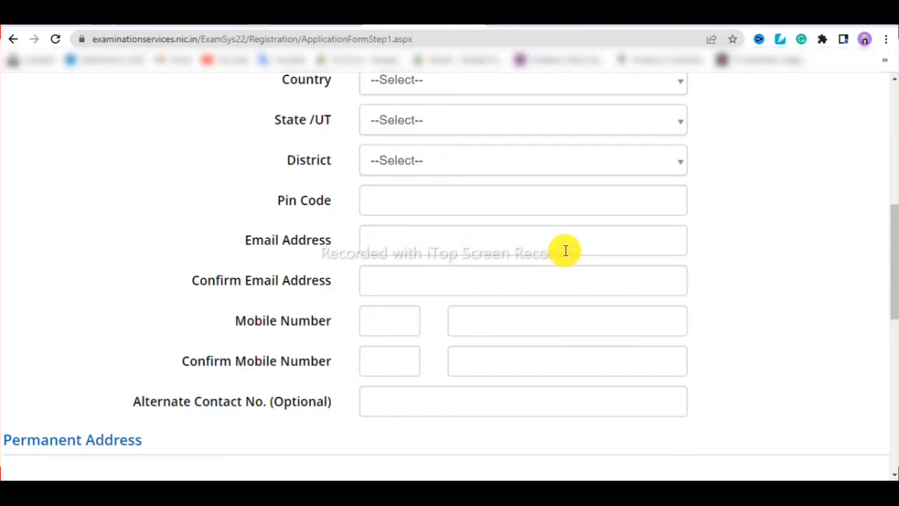
pyautogui.moveTo(893, 280); pyautogui.dragTo(863, 286)
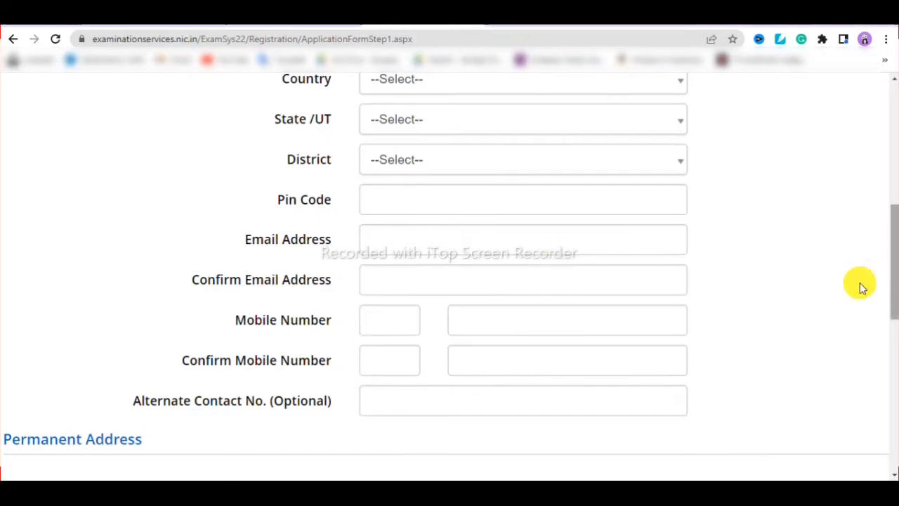
pyautogui.scroll(-3, 626, 279)
pyautogui.scroll(2, 626, 283)
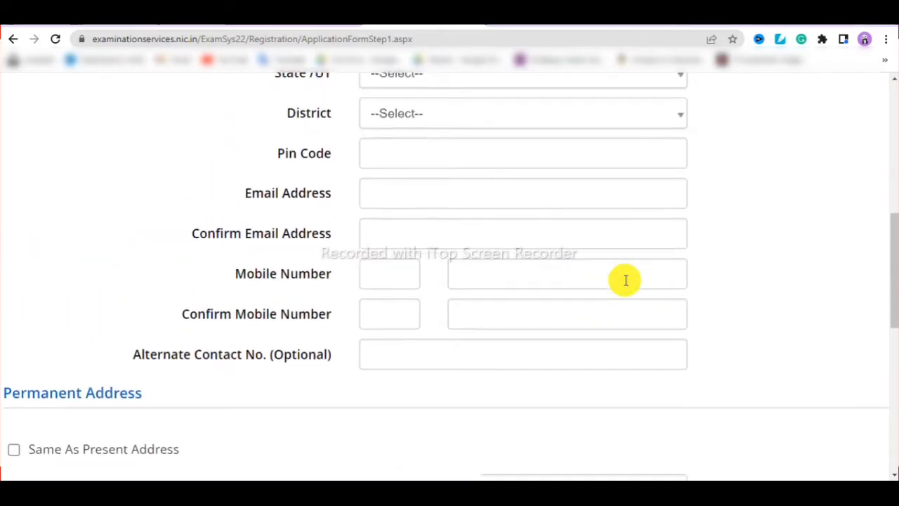
pyautogui.scroll(-2, 626, 280)
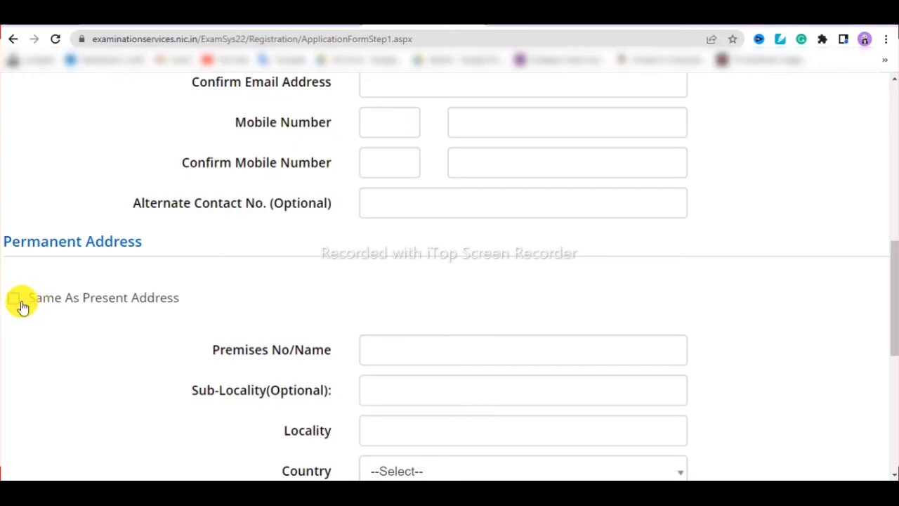
pyautogui.scroll(-3, 529, 341)
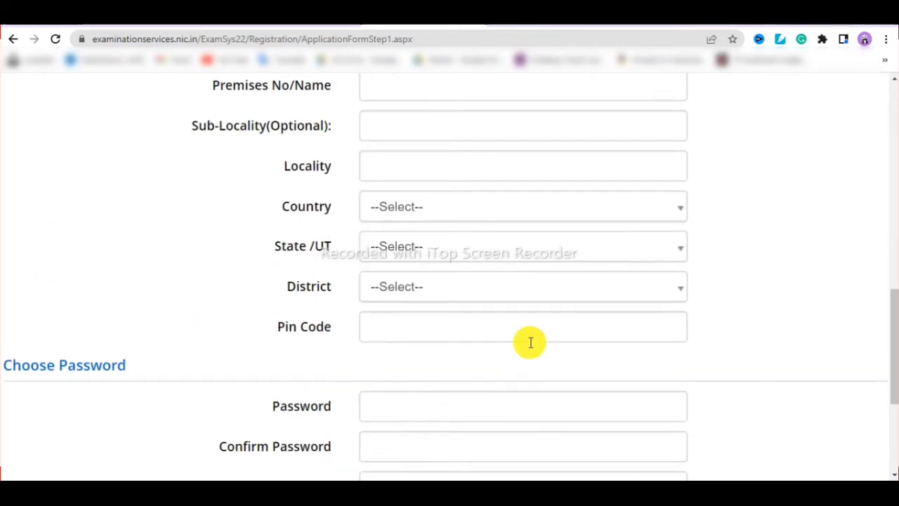
pyautogui.hotkey('ctrl', '-')
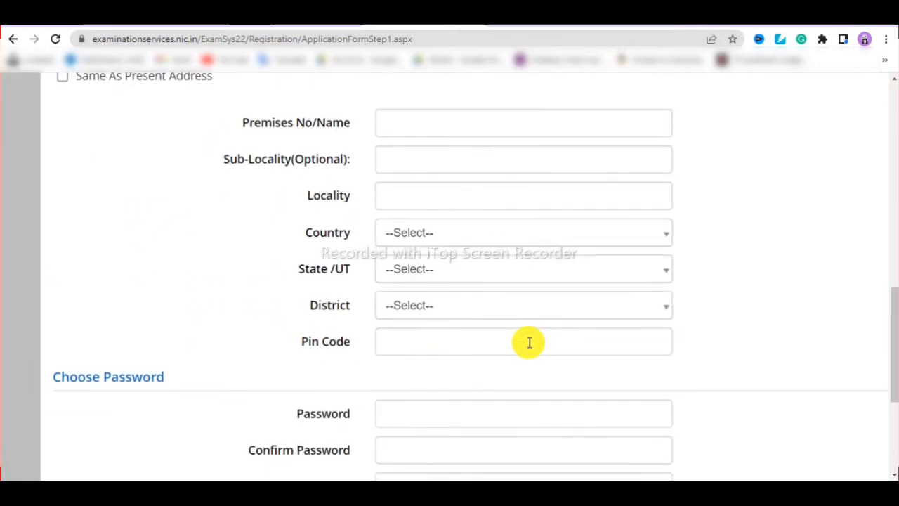
pyautogui.scroll(-4, 529, 342)
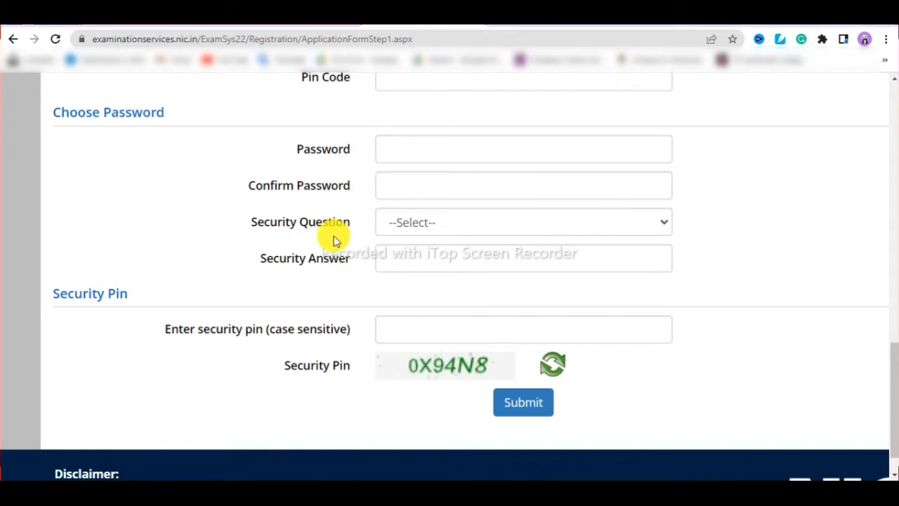
# - Look over the security question options without choosing one, then move down toward Submit
pyautogui.click(412, 223)
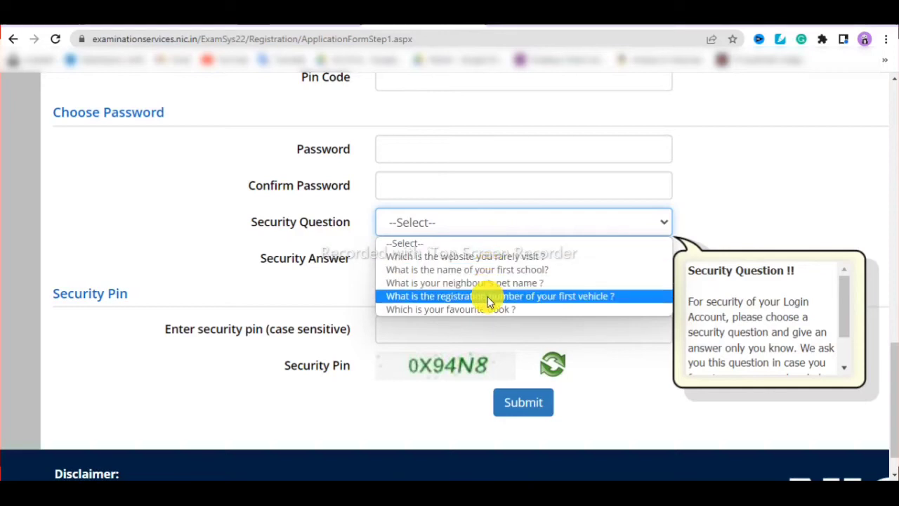
pyautogui.click(753, 210)
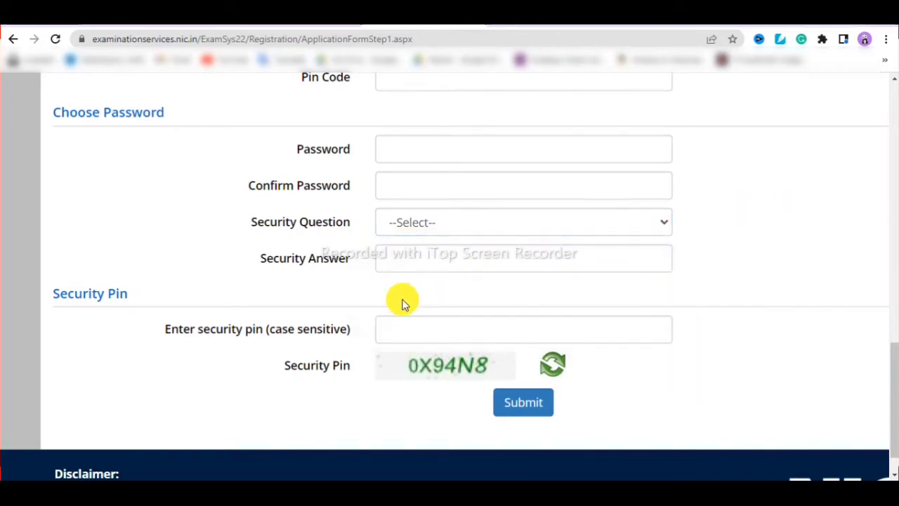
pyautogui.scroll(-1, 393, 298)
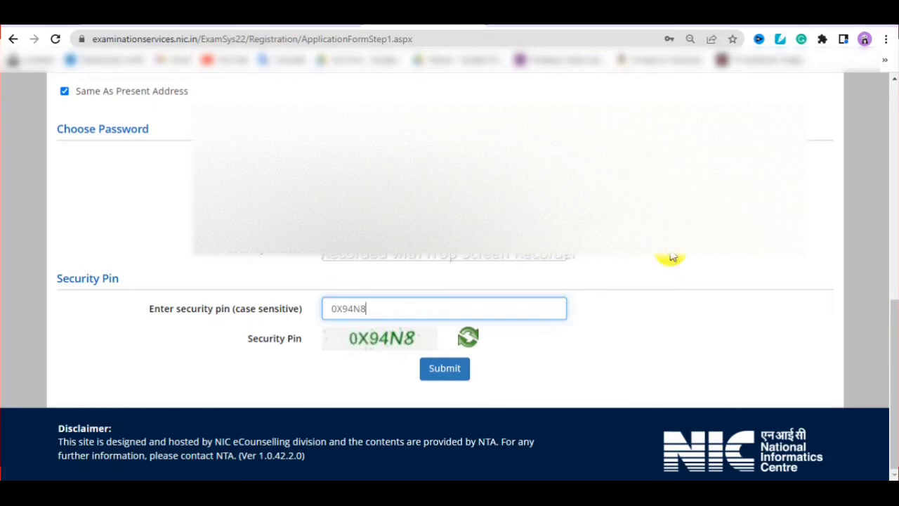
# - Submit the registration form and review the Personal, Contact and Account Details on the preview page
pyautogui.click(444, 373)
pyautogui.scroll(2, 492, 316)
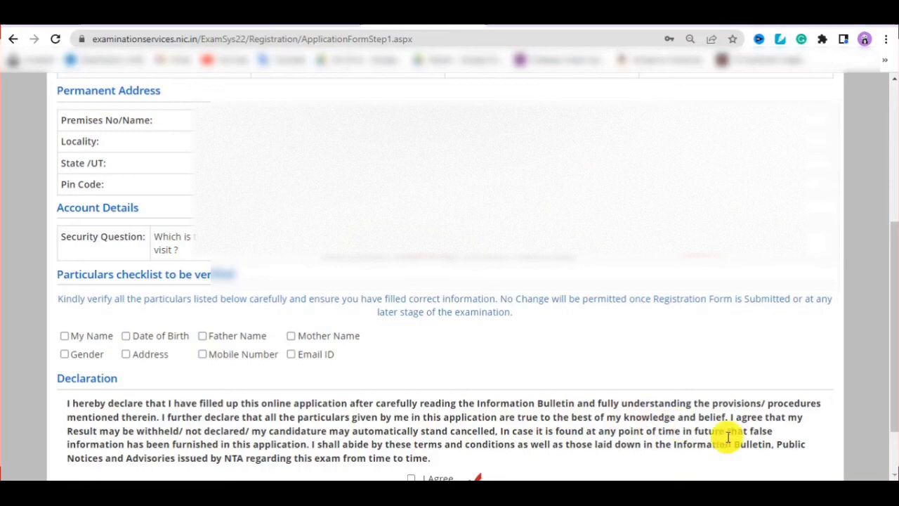
pyautogui.scroll(10, 727, 464)
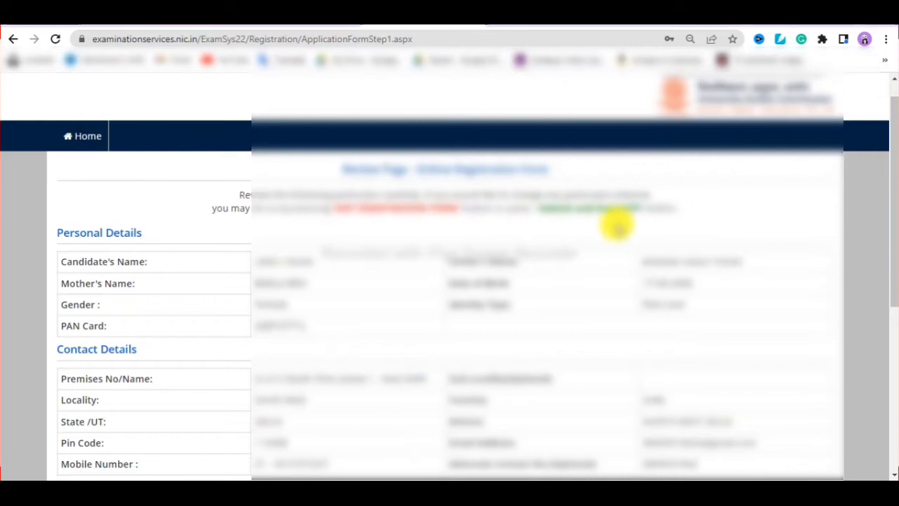
pyautogui.scroll(-10, 713, 467)
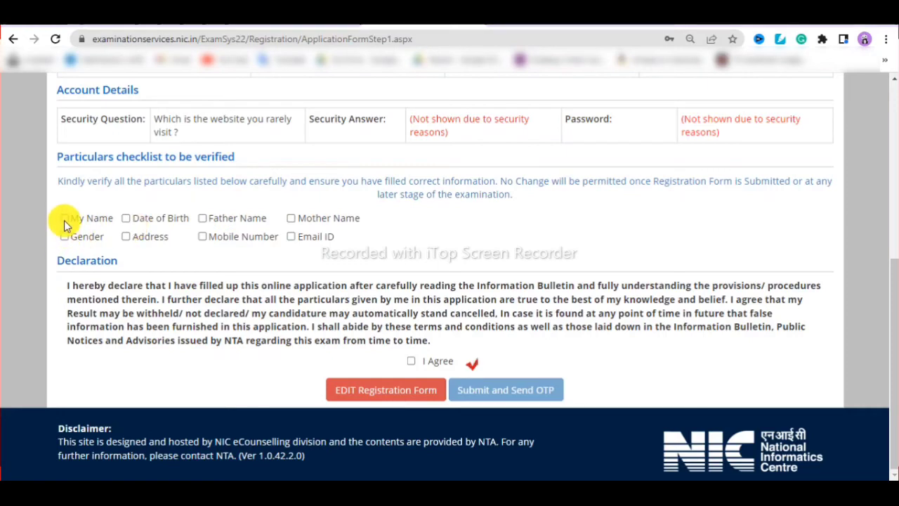
# - Mark name, date of birth, father's name, gender, address and mobile as verified, then submit with the OTP
pyautogui.click(64, 218)
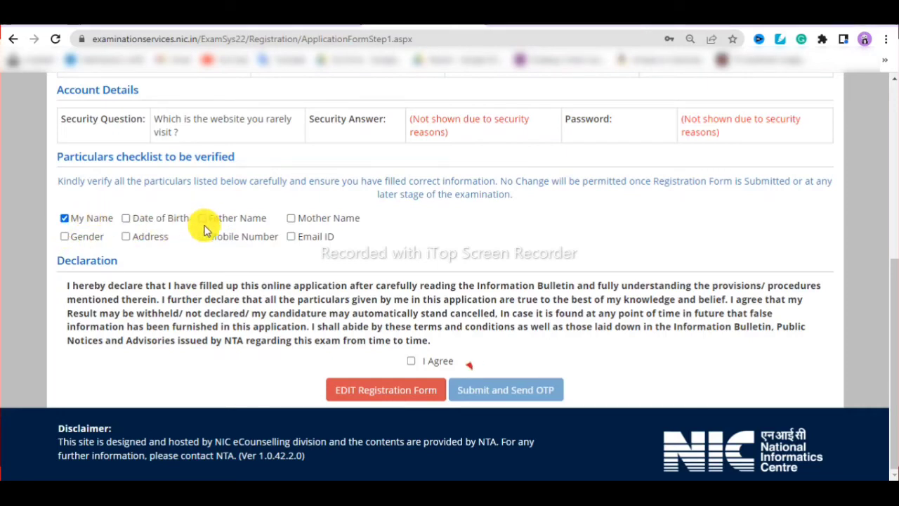
pyautogui.click(202, 219)
pyautogui.click(125, 219)
pyautogui.click(64, 237)
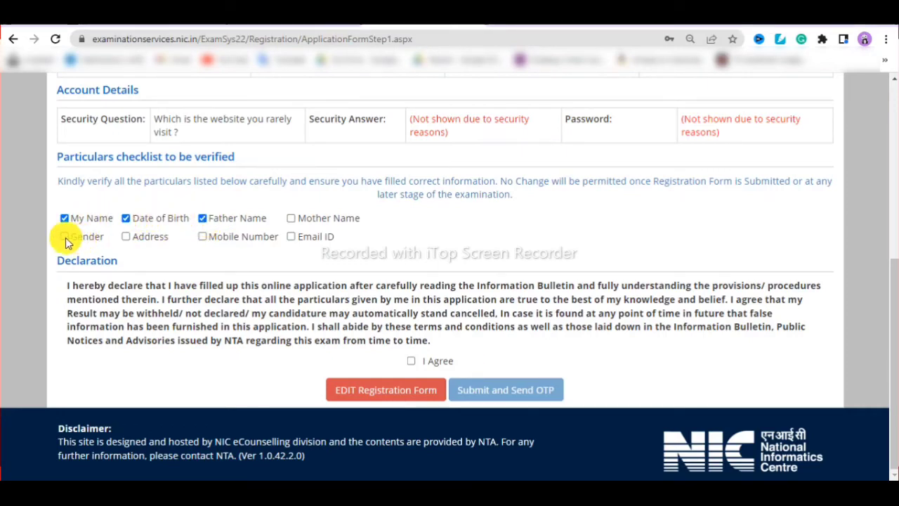
pyautogui.click(125, 237)
pyautogui.click(202, 237)
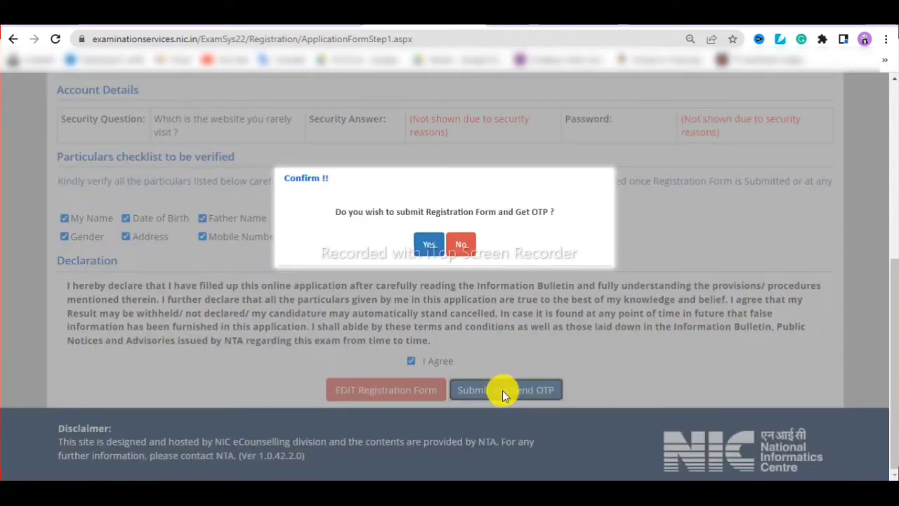
pyautogui.click(425, 248)
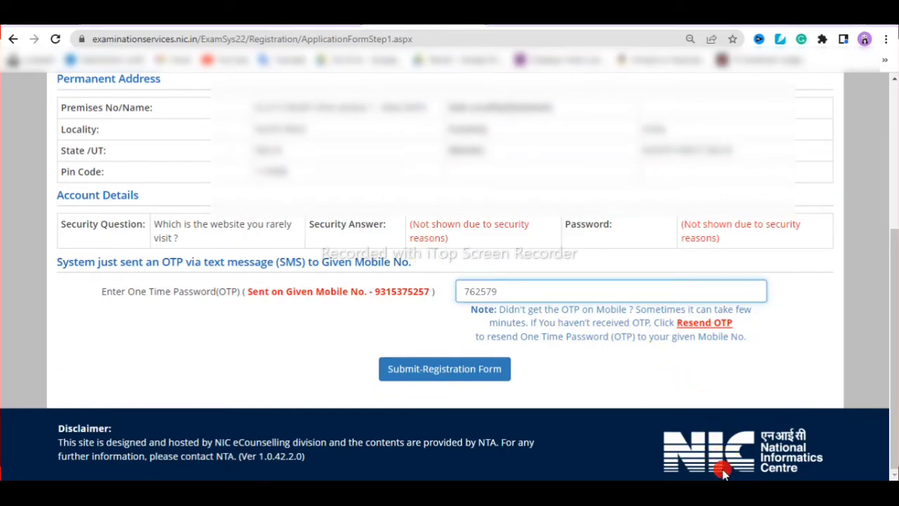
pyautogui.click(415, 369)
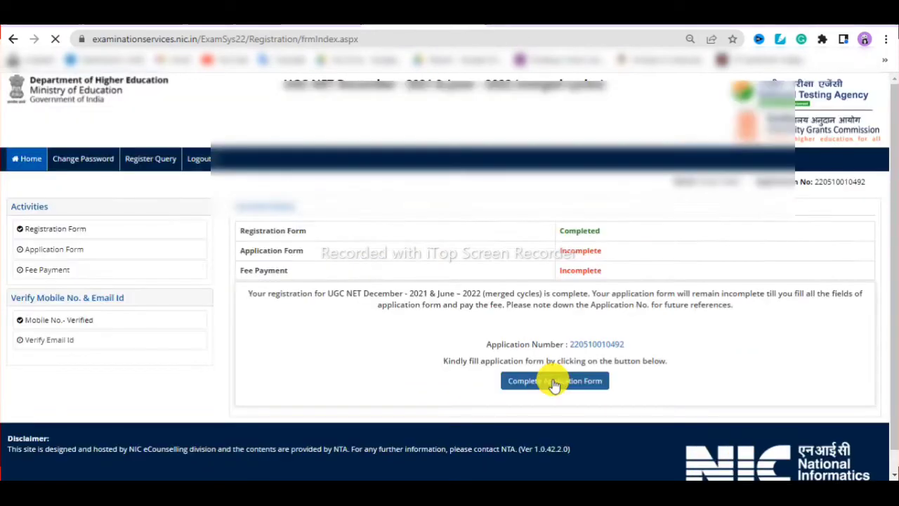
# - Begin the Complete Application Form and open its Personal Details section
pyautogui.click(554, 381)
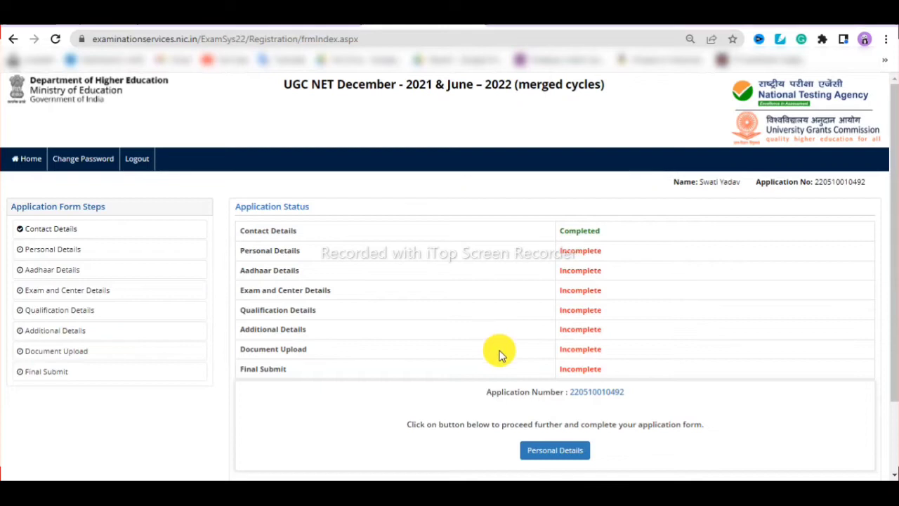
pyautogui.click(541, 451)
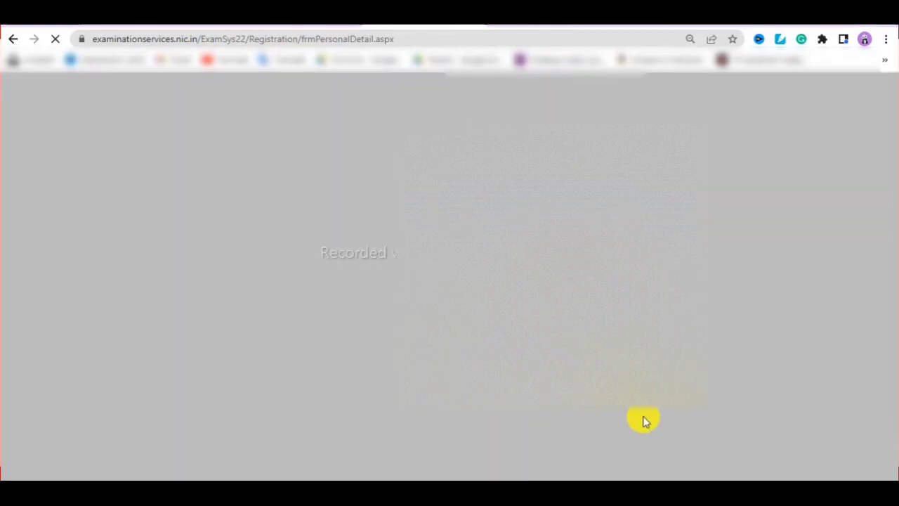
# - Check the postgraduate subject list without changing it and zoom the page in
pyautogui.scroll(-3, 725, 459)
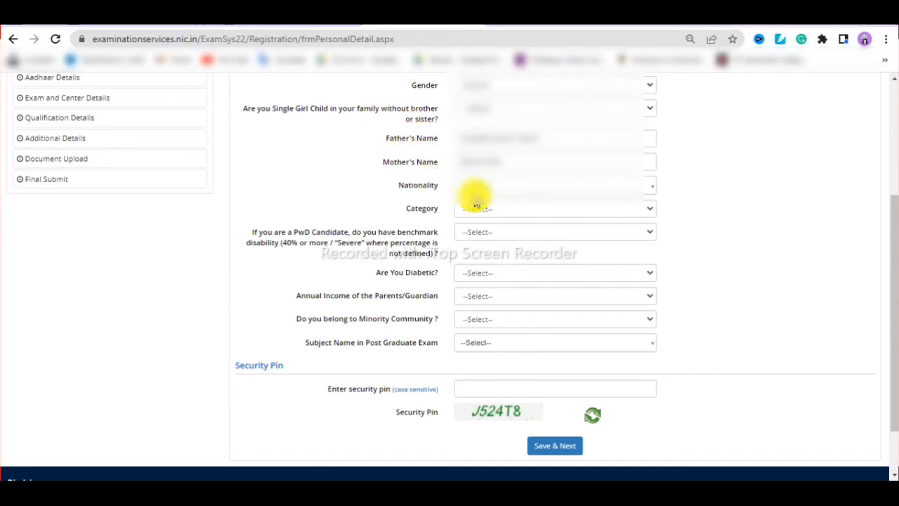
pyautogui.click(475, 343)
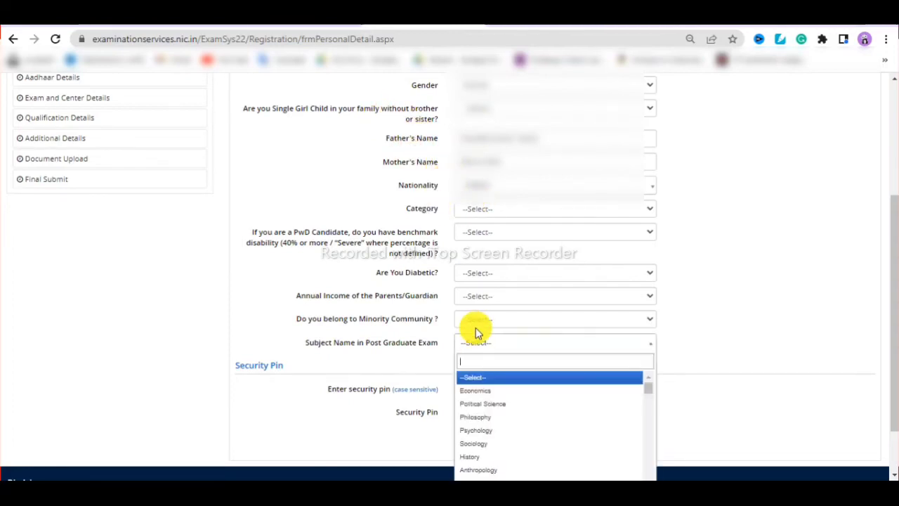
pyautogui.click(734, 307)
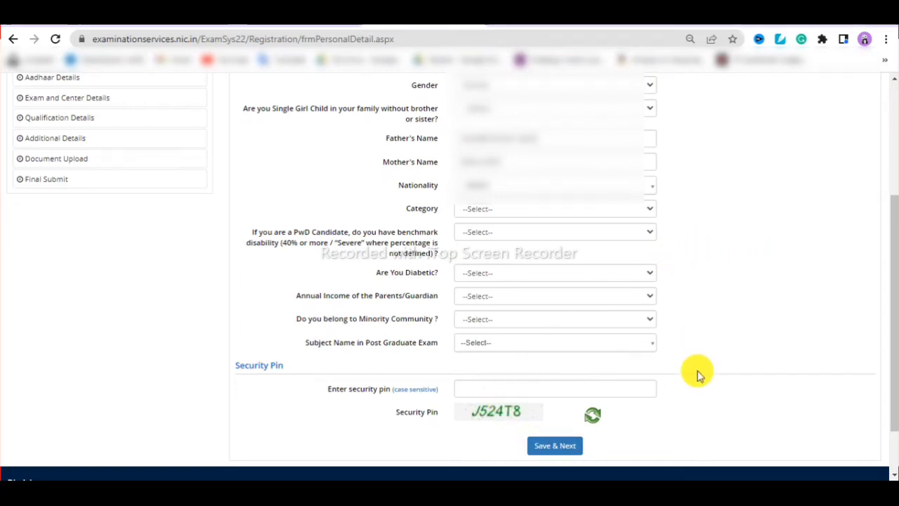
pyautogui.hotkey('ctrl', '+')
pyautogui.hotkey('ctrl', '+')
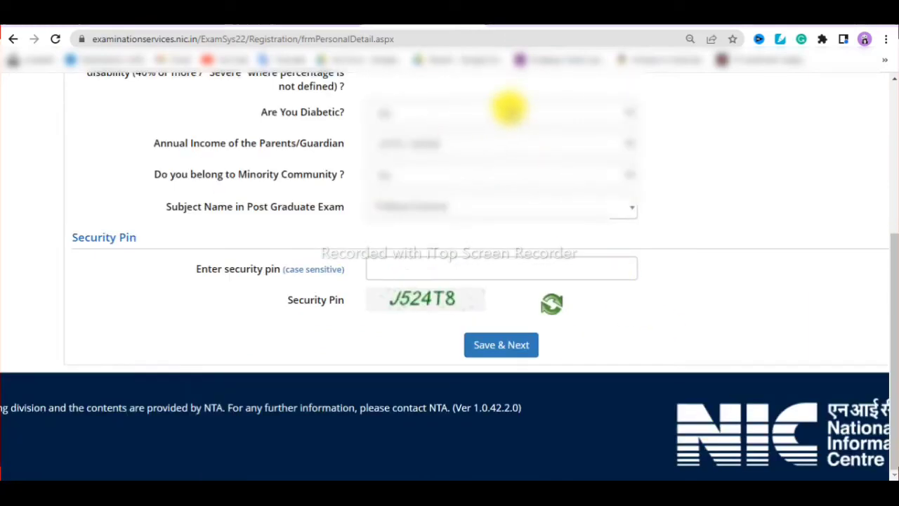
# - Enter the displayed security pin and save the Personal Details, confirming Yes
pyautogui.click(479, 265)
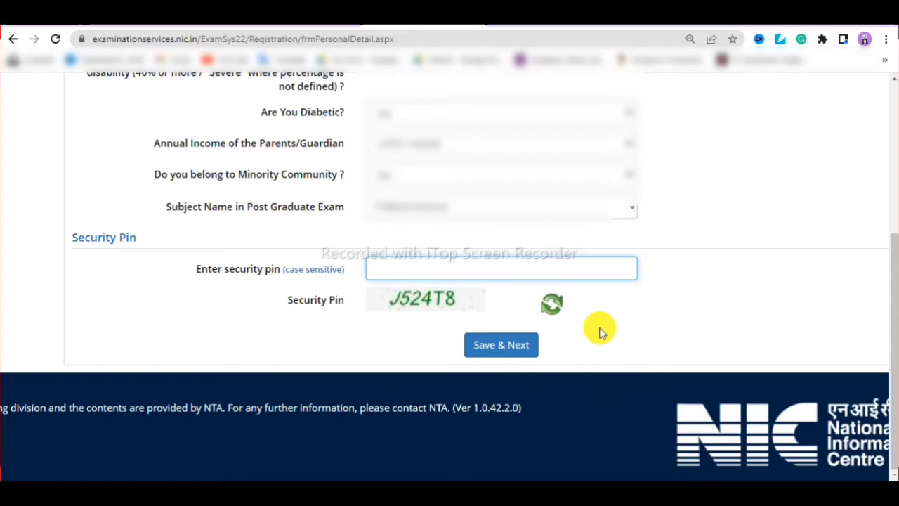
pyautogui.write('J524T8')
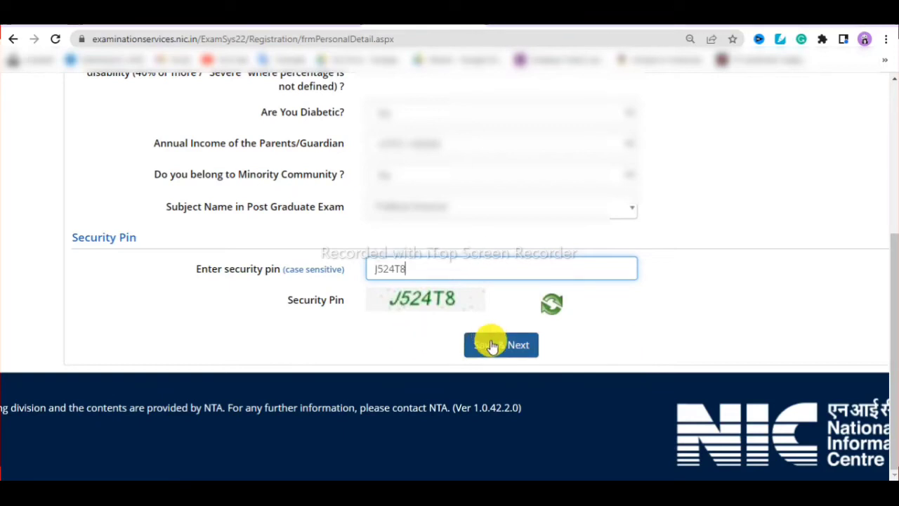
pyautogui.click(493, 345)
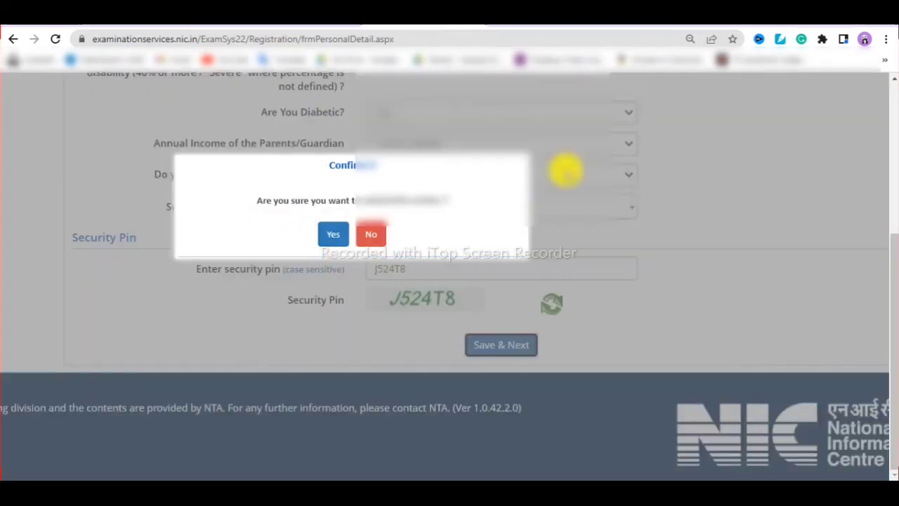
pyautogui.click(331, 234)
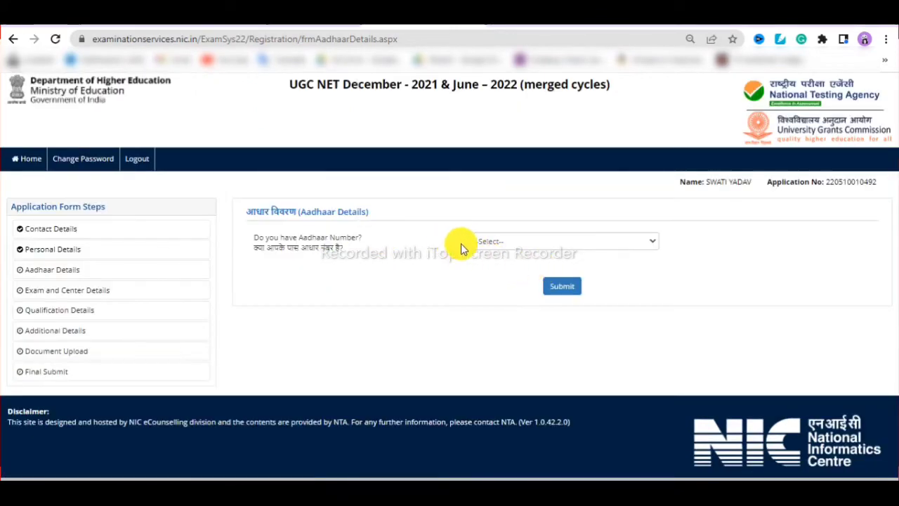
# - Answer Yes to having an Aadhaar number and confirm that answer
pyautogui.click(485, 243)
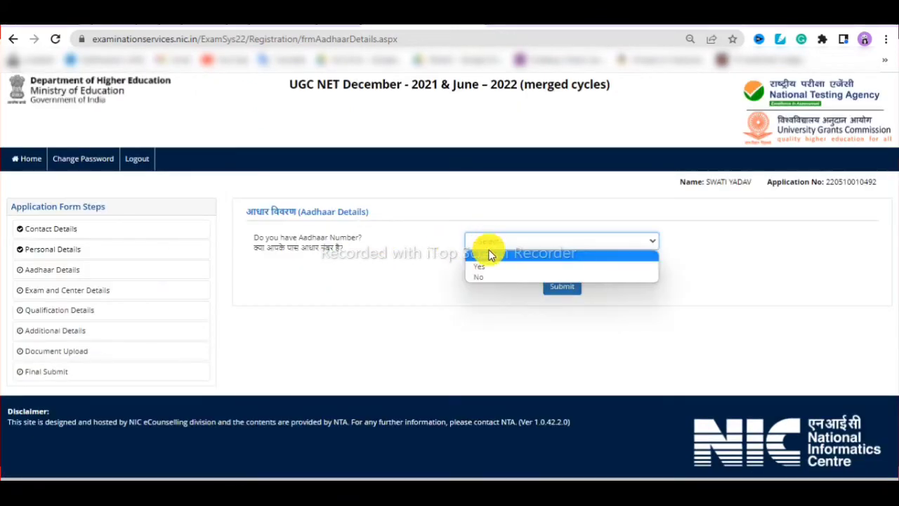
pyautogui.click(490, 266)
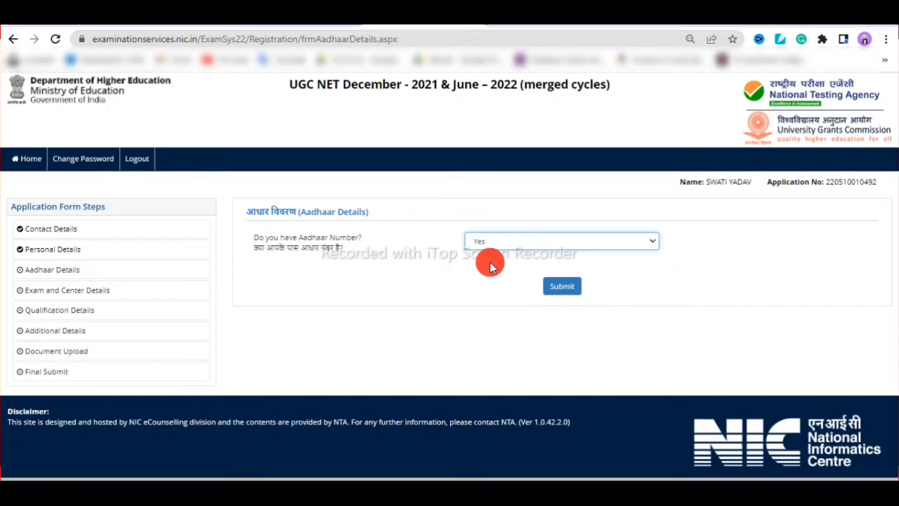
pyautogui.click(553, 290)
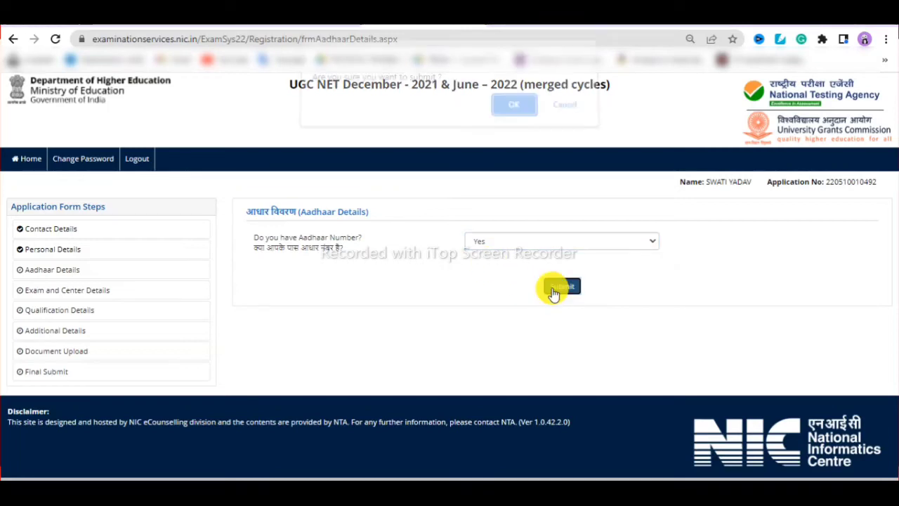
pyautogui.click(518, 112)
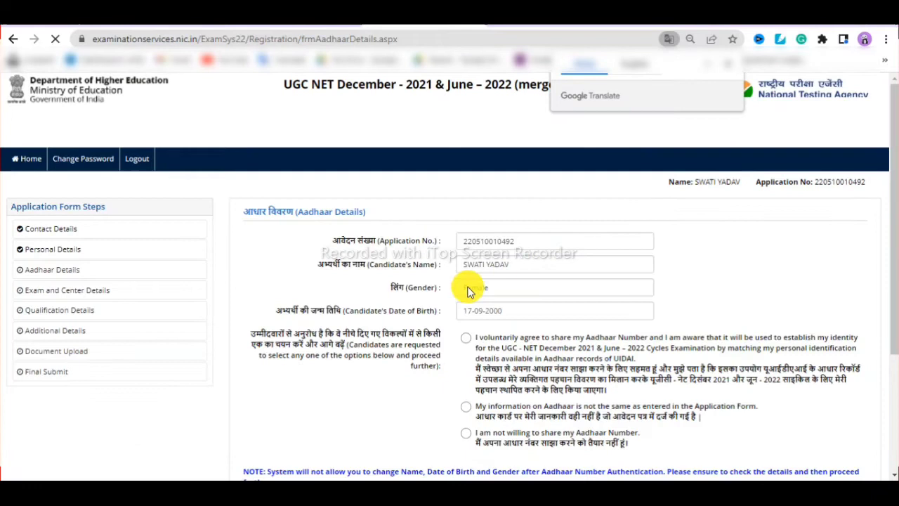
# - Paste in the Aadhaar number, agree to the declaration, and submit the Aadhaar details
pyautogui.scroll(-1, 711, 357)
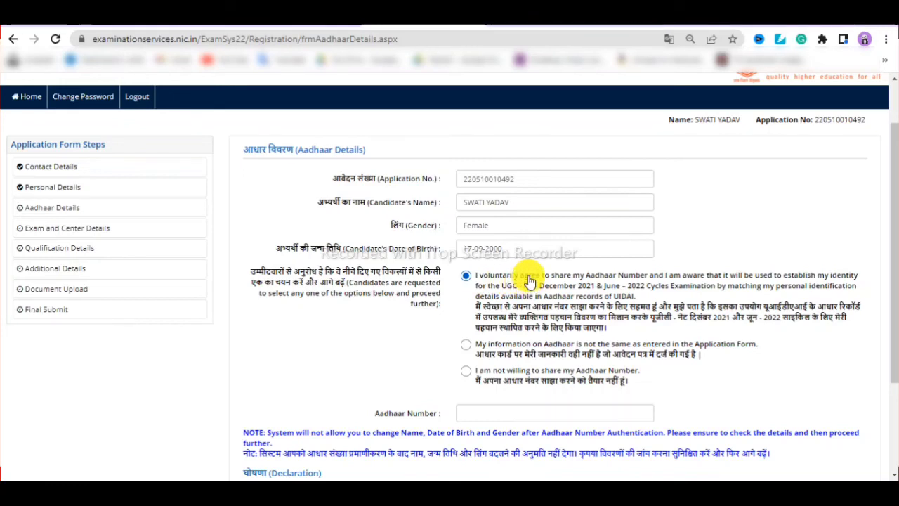
pyautogui.scroll(-1, 453, 361)
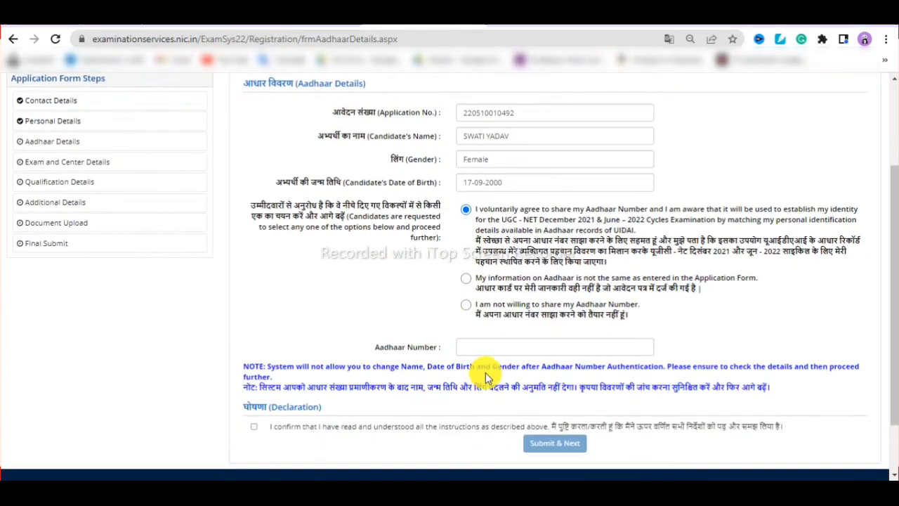
pyautogui.click(490, 350)
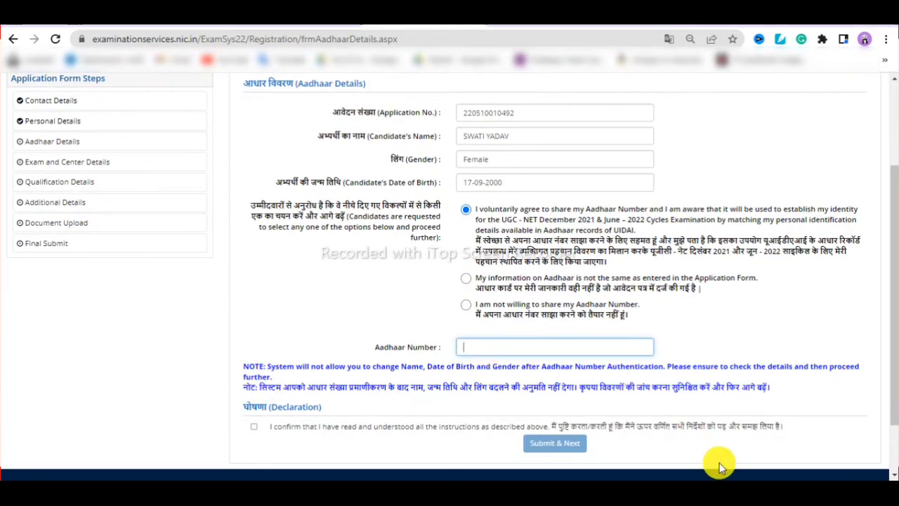
pyautogui.hotkey('ctrl', 'v')
pyautogui.scroll(-1, 724, 467)
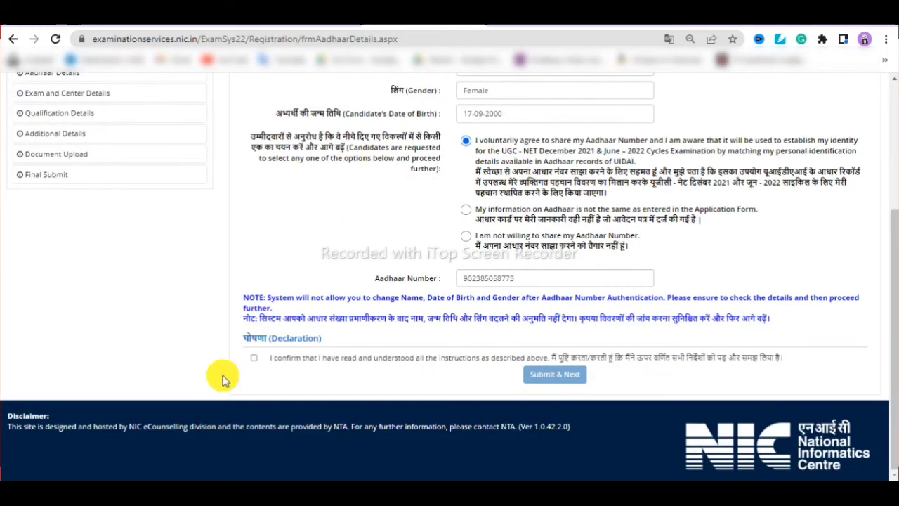
pyautogui.click(254, 358)
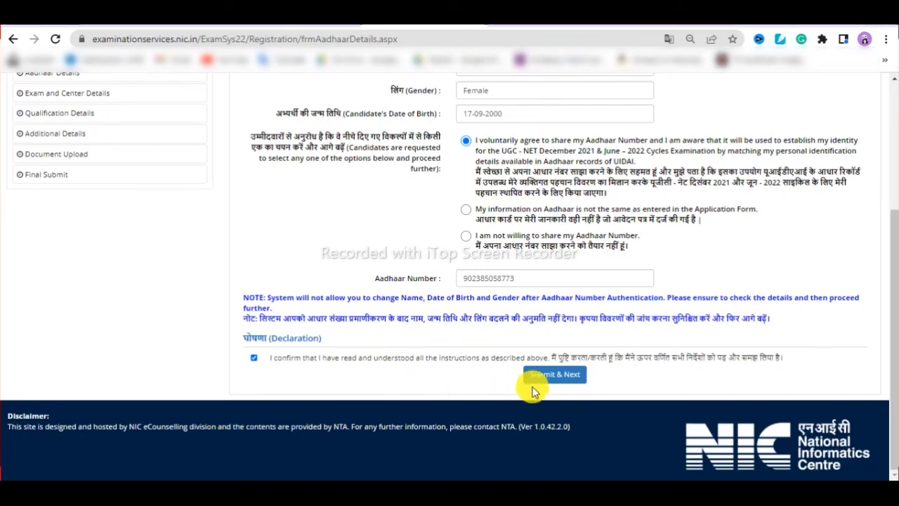
pyautogui.click(560, 378)
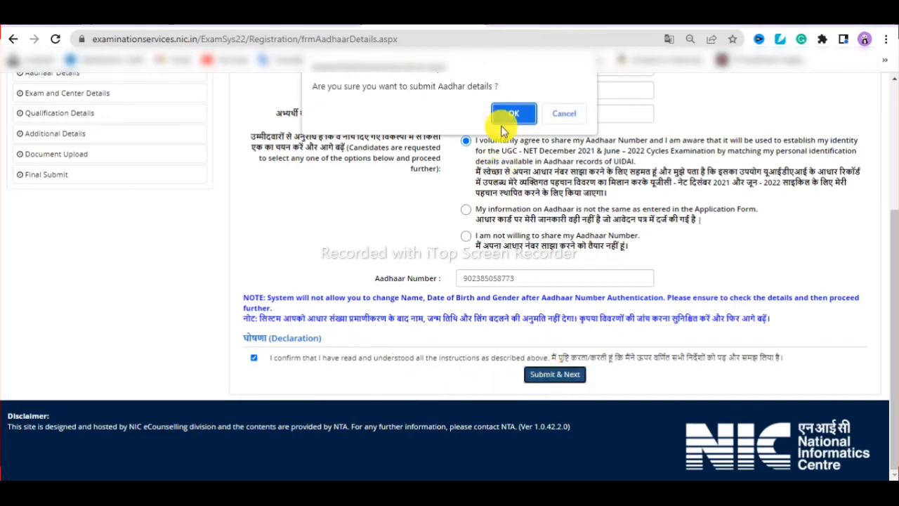
pyautogui.click(502, 116)
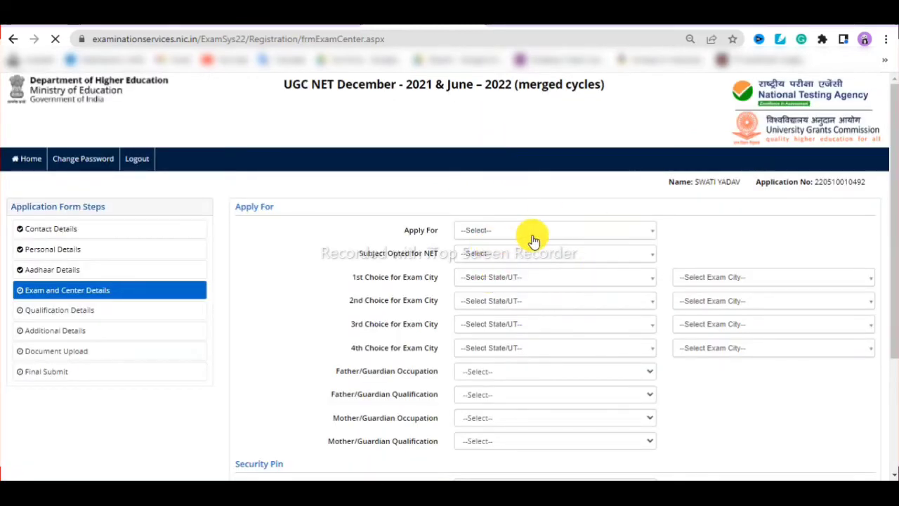
# - Review the Apply For and Subject Opted for NET options unselected, then save the exam and centre details
pyautogui.scroll(-3, 527, 303)
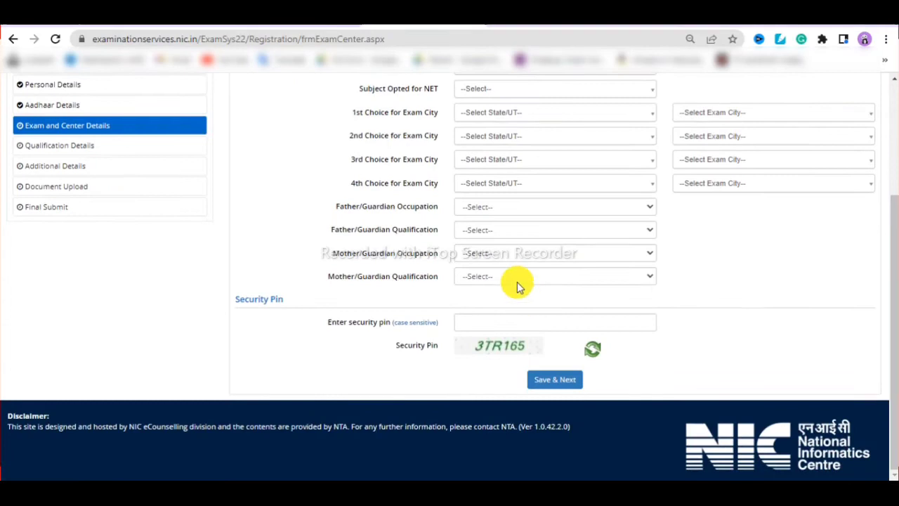
pyautogui.scroll(1, 517, 282)
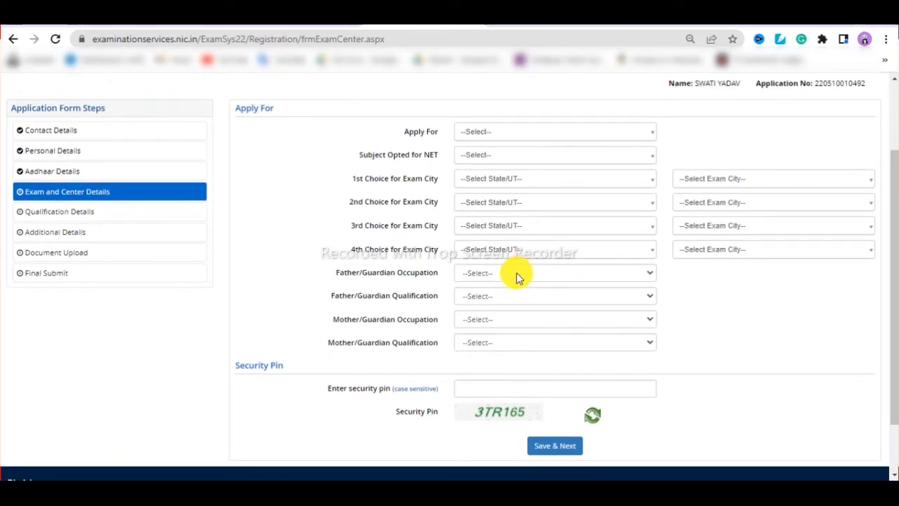
pyautogui.click(482, 131)
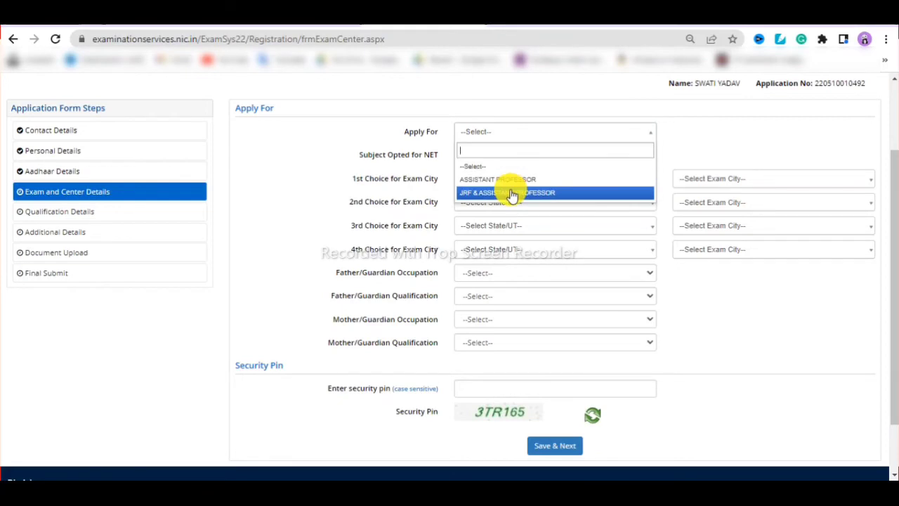
pyautogui.click(348, 135)
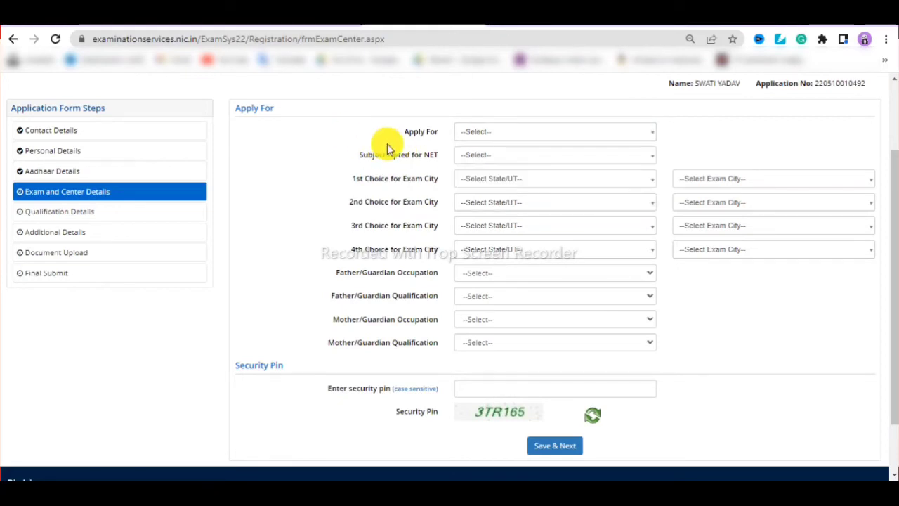
pyautogui.click(482, 156)
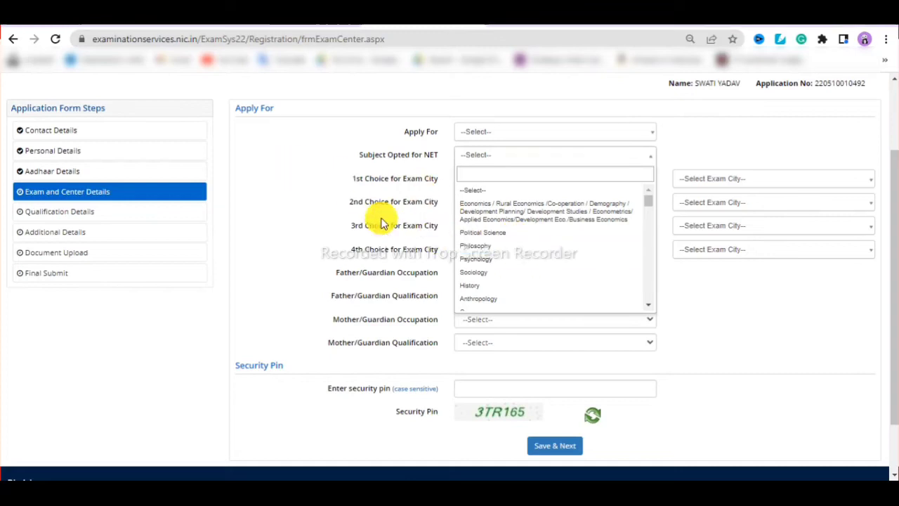
pyautogui.click(270, 181)
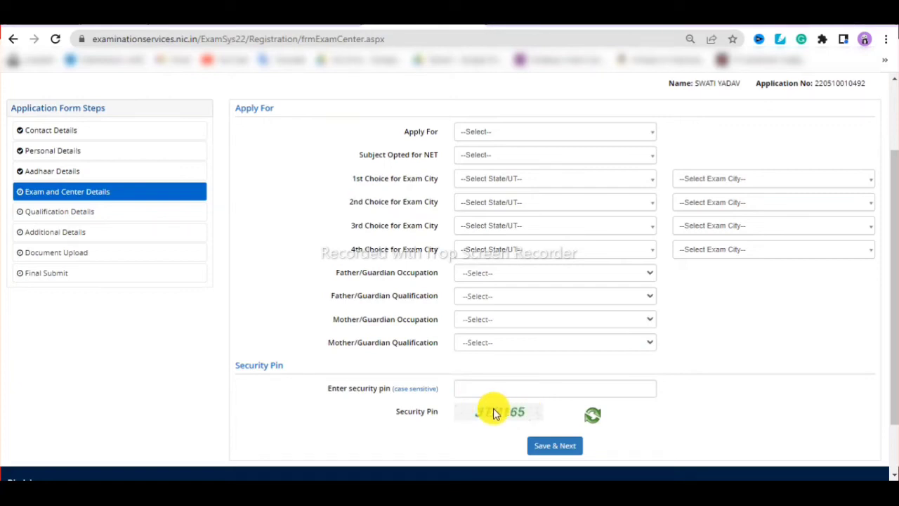
pyautogui.click(573, 443)
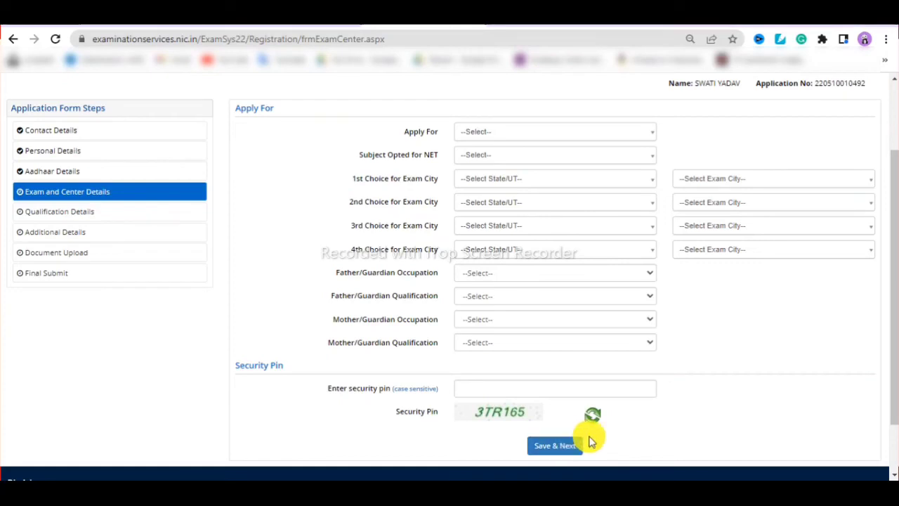
# - Browse the Pass Status, Qualifying Examination From and Board/University Name choices without selecting any
pyautogui.scroll(-1, 503, 251)
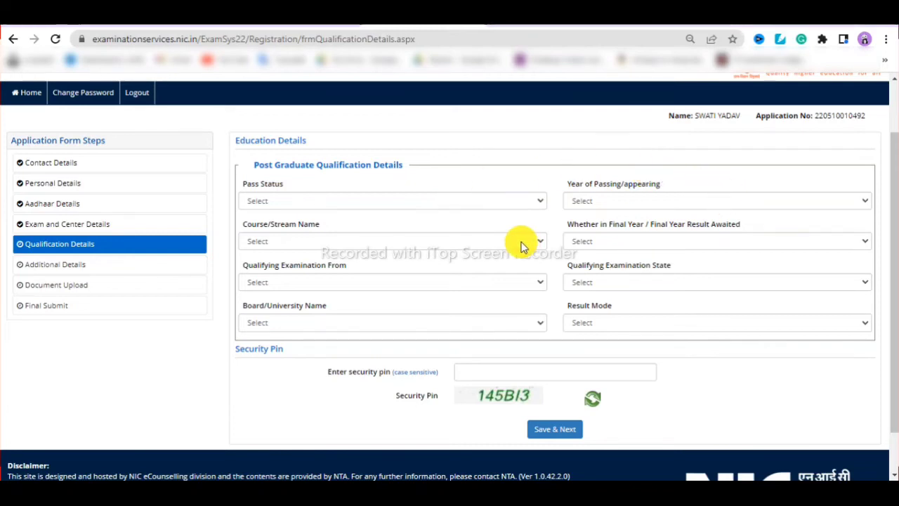
pyautogui.scroll(2, 522, 250)
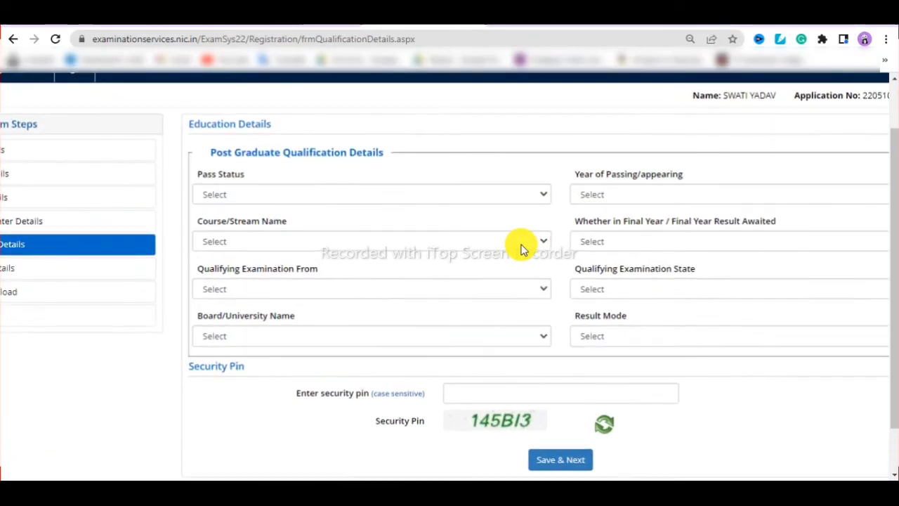
pyautogui.click(487, 195)
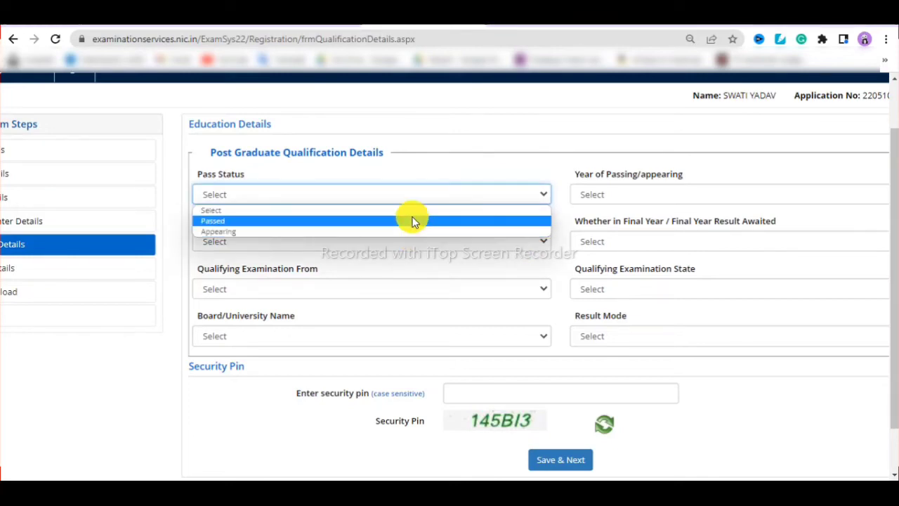
pyautogui.click(438, 196)
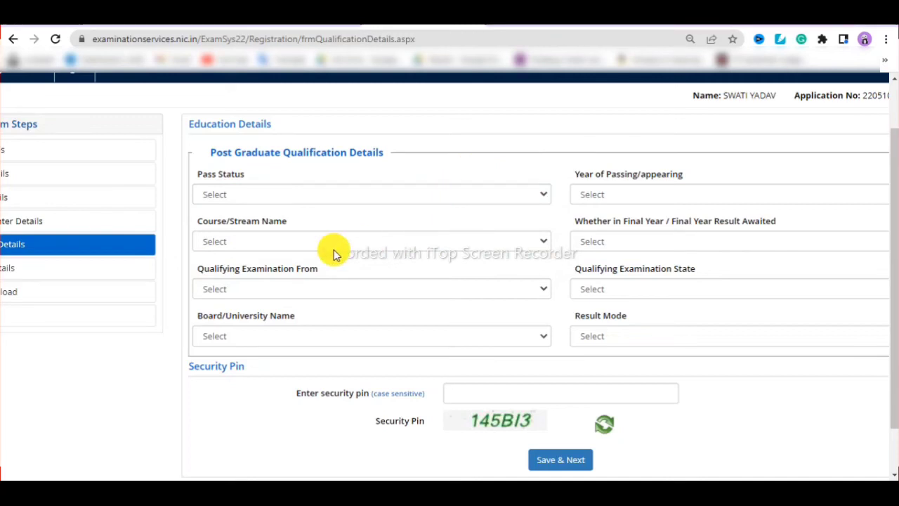
pyautogui.click(335, 295)
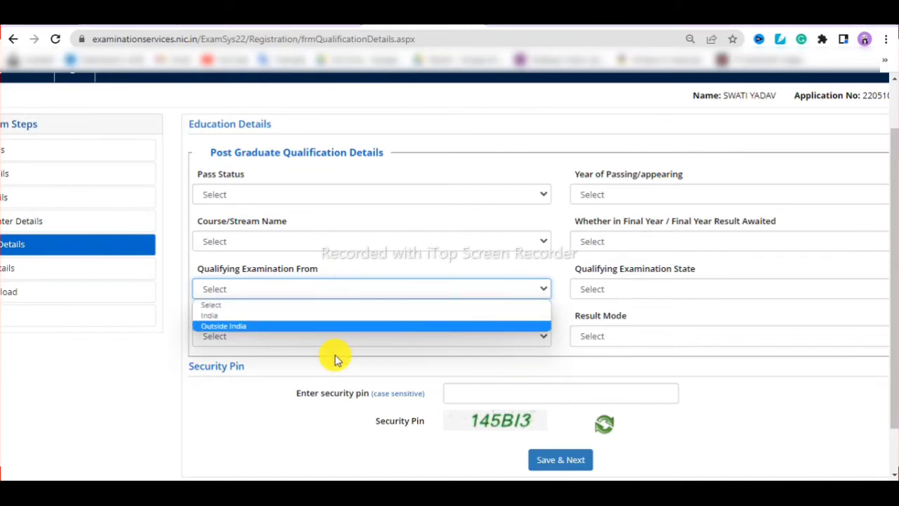
pyautogui.click(316, 340)
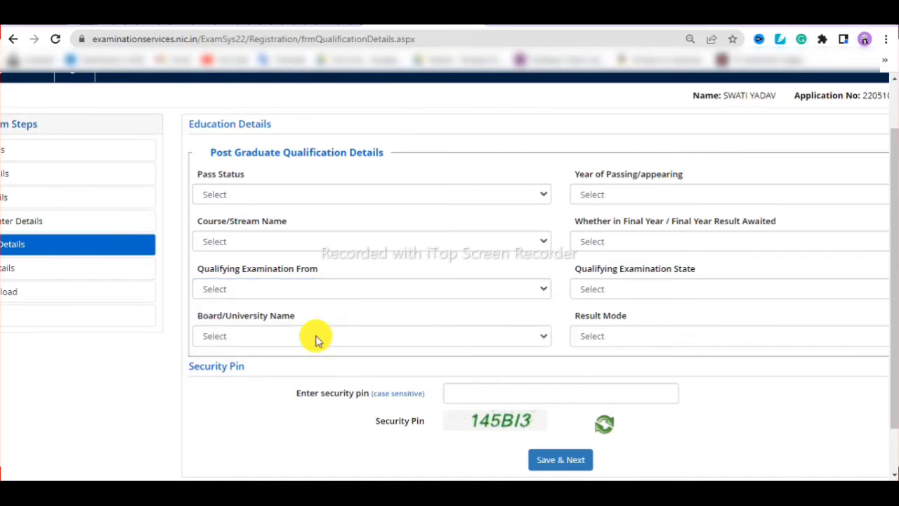
pyautogui.click(316, 340)
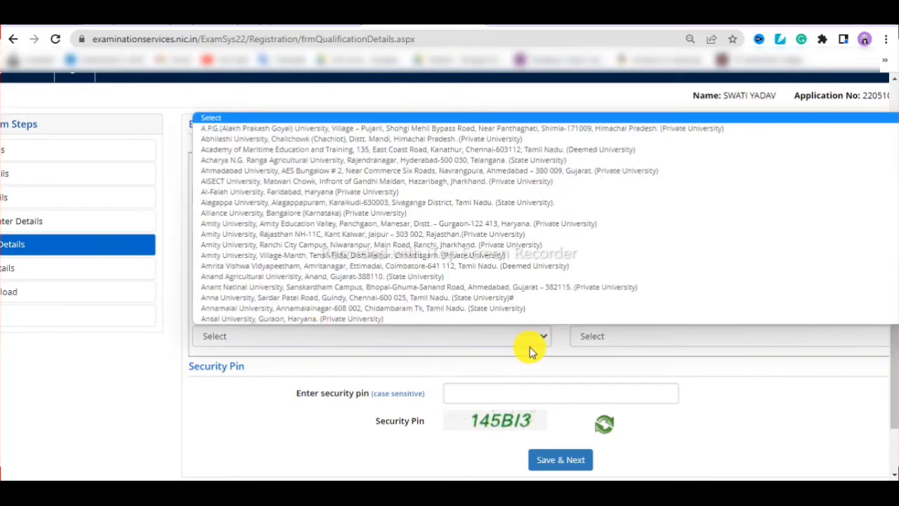
pyautogui.click(741, 373)
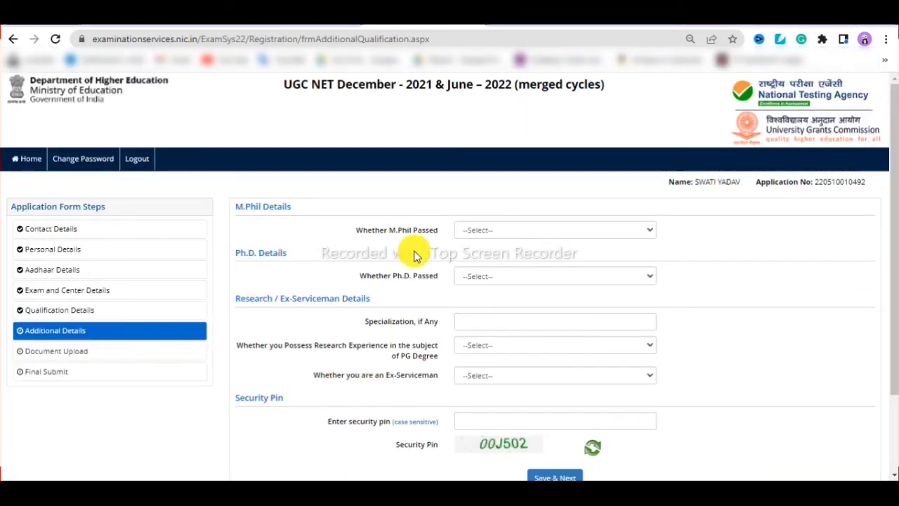
# - Check the Whether M.Phil Passed choices without selecting one, then scroll down the page
pyautogui.click(485, 225)
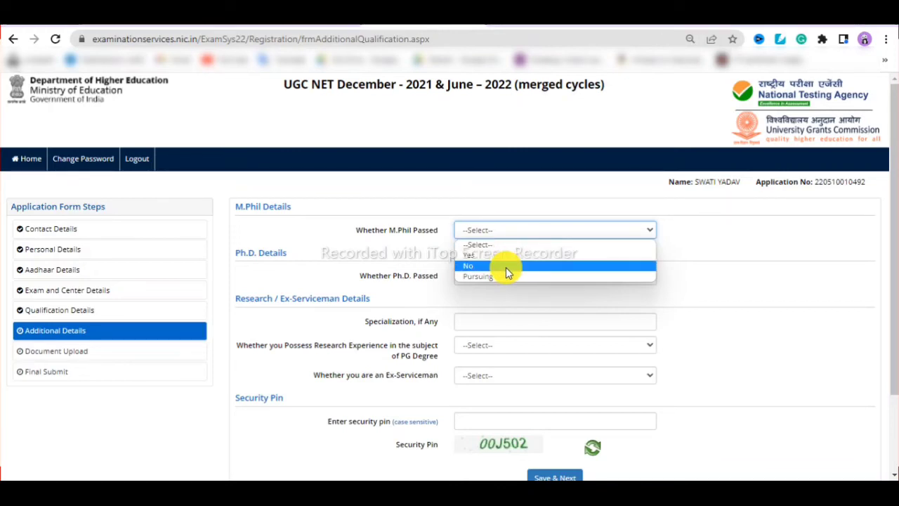
pyautogui.click(722, 263)
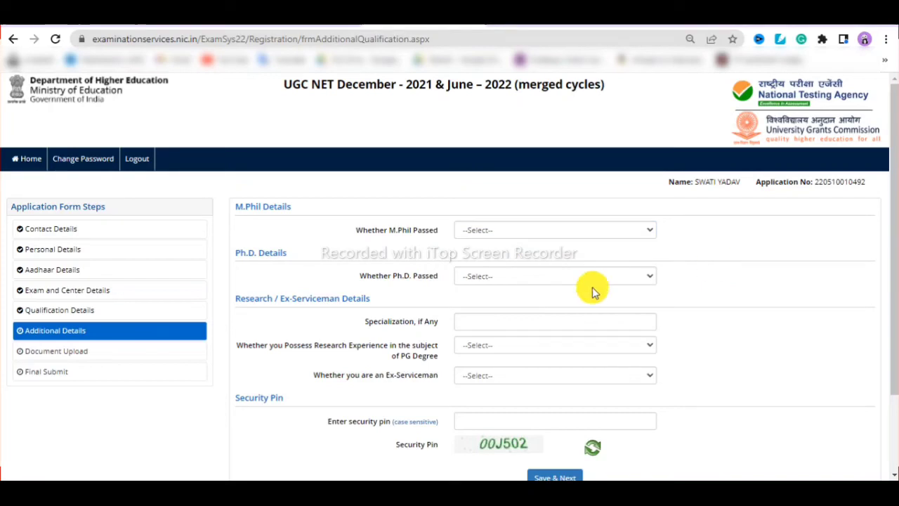
pyautogui.scroll(-2, 530, 274)
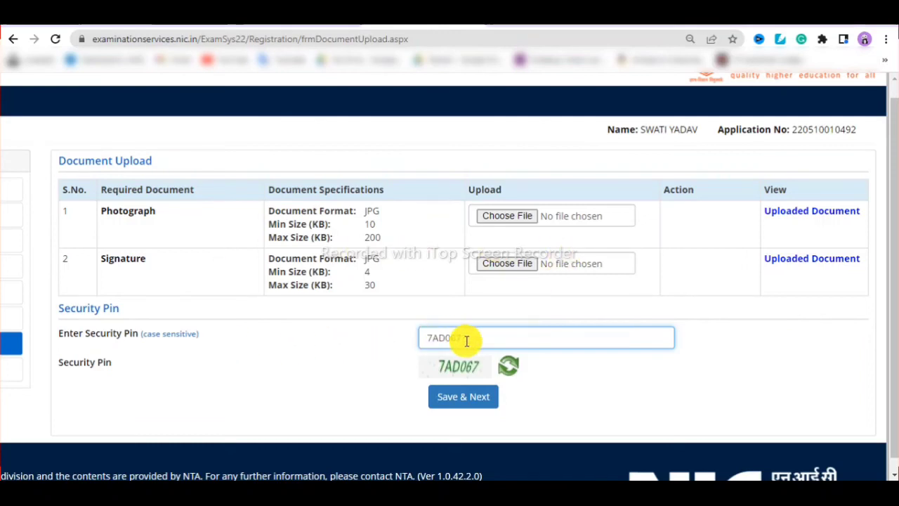
# - Save the Document Upload step and confirm it with Yes
pyautogui.click(460, 398)
pyautogui.click(307, 277)
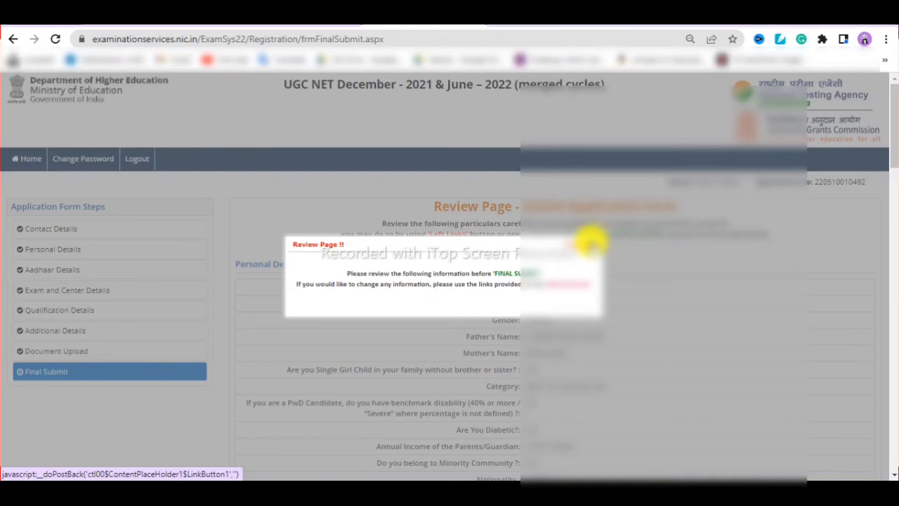
pyautogui.click(592, 243)
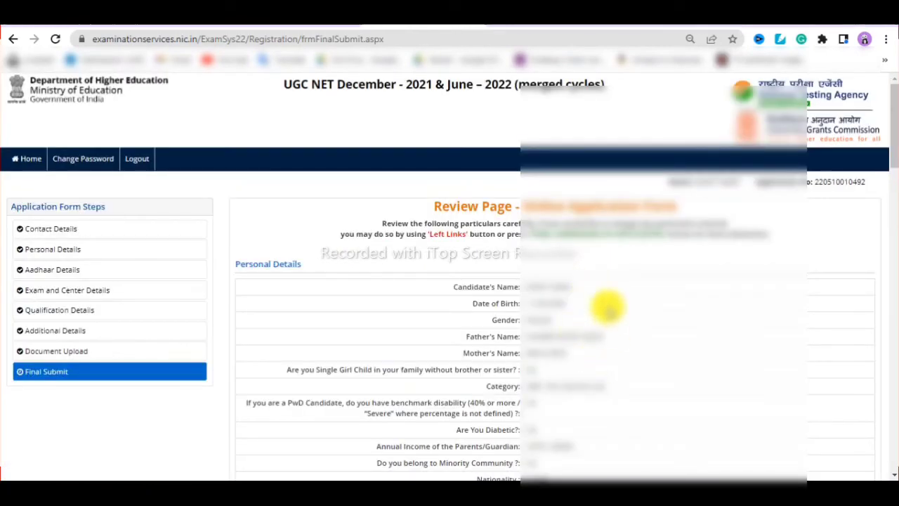
pyautogui.scroll(-2, 607, 307)
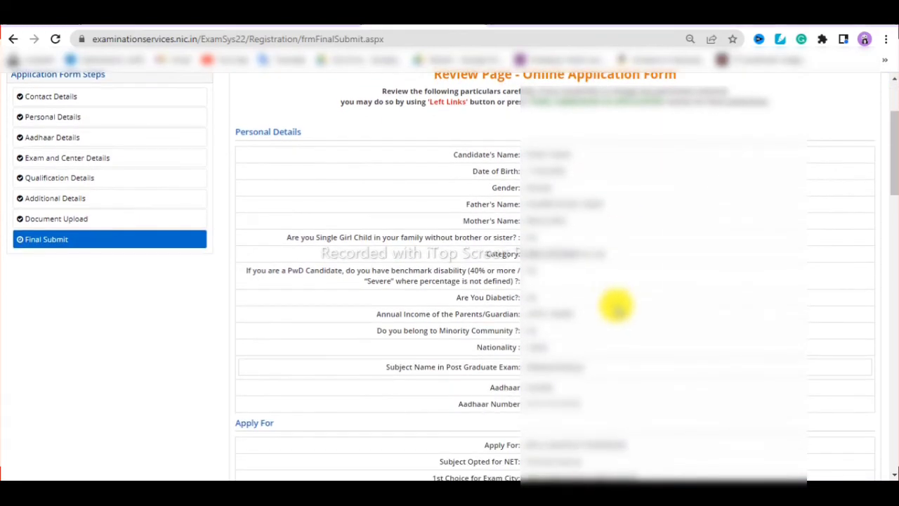
pyautogui.scroll(2, 616, 305)
pyautogui.scroll(-4, 616, 305)
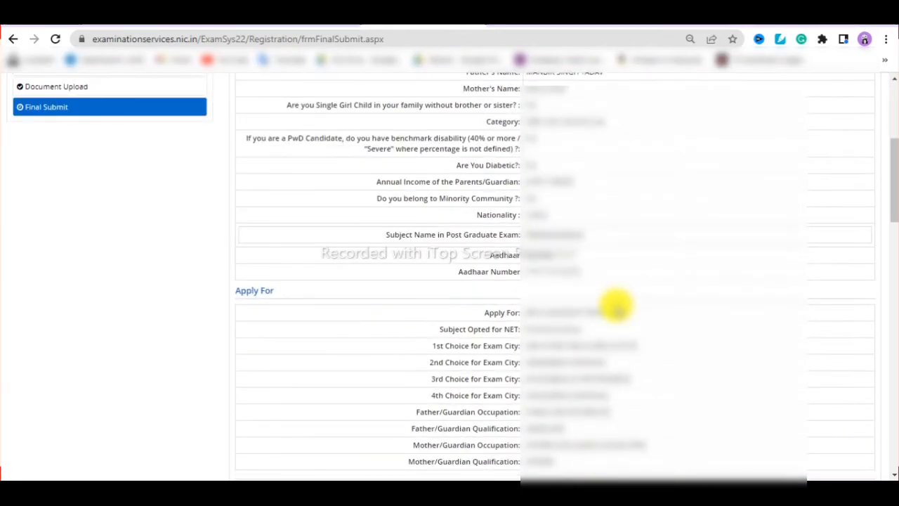
pyautogui.scroll(-3, 616, 306)
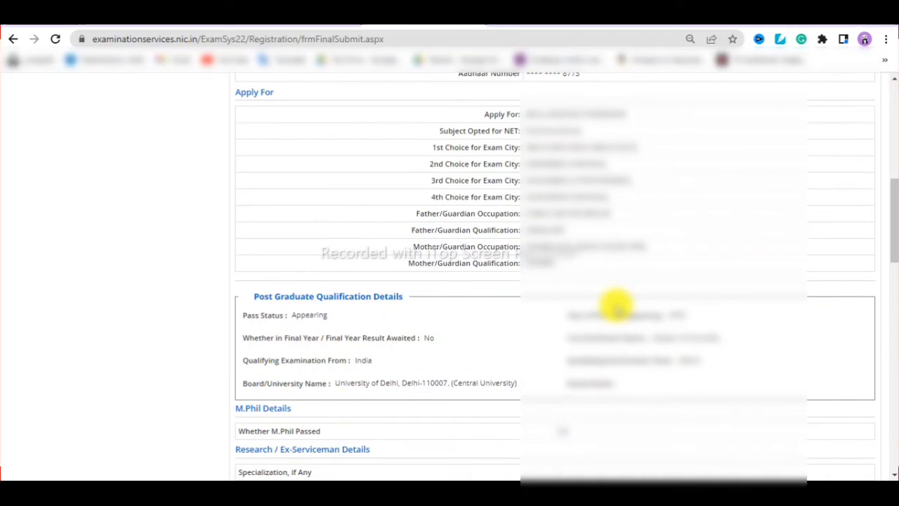
pyautogui.scroll(1, 617, 305)
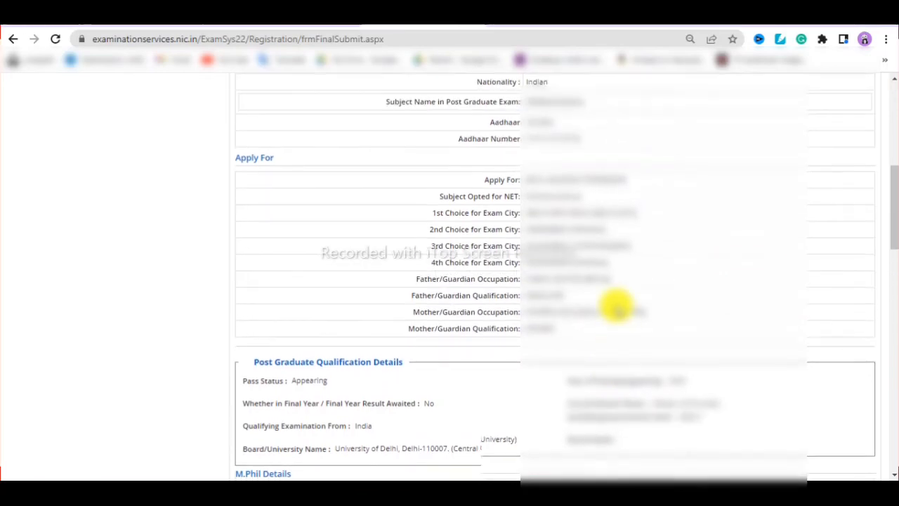
pyautogui.scroll(-4, 616, 306)
pyautogui.scroll(-1, 611, 302)
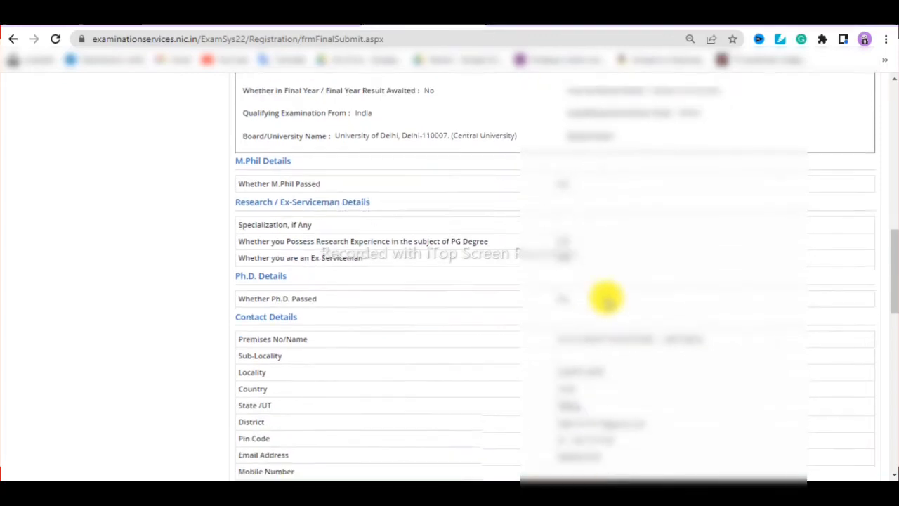
pyautogui.scroll(-7, 608, 291)
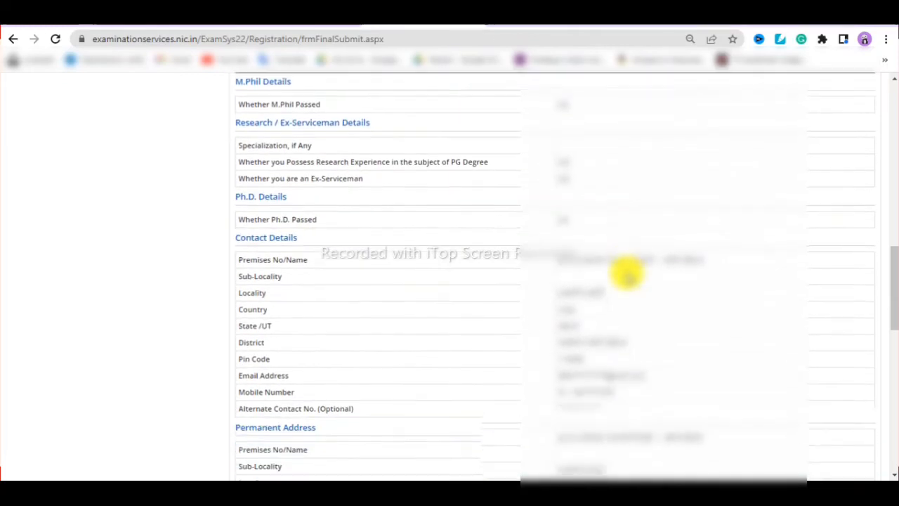
pyautogui.scroll(-4, 611, 264)
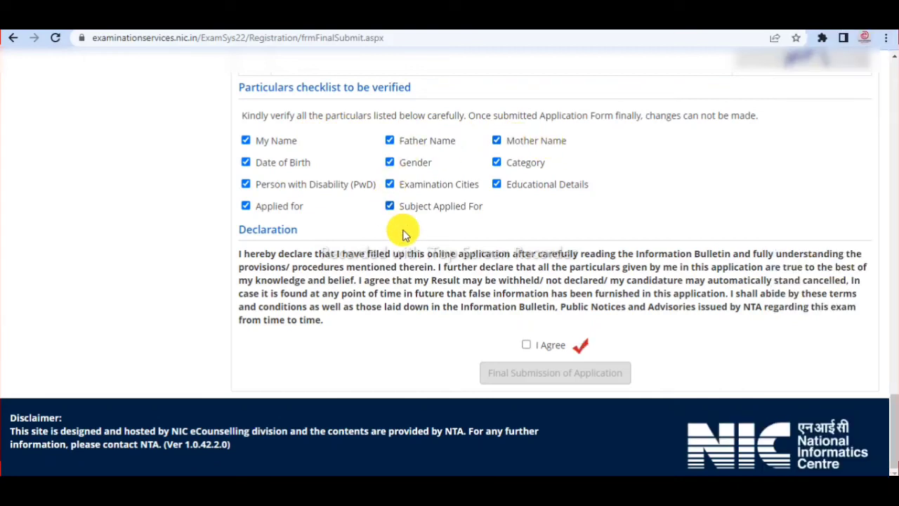
# - Accept the I Agree declaration and confirm the Final Submission of Application
pyautogui.click(528, 345)
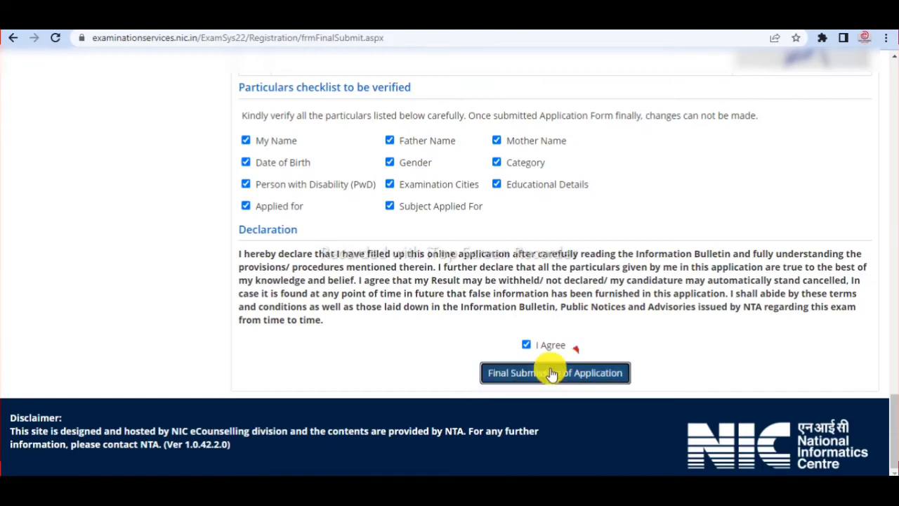
pyautogui.click(545, 371)
pyautogui.click(425, 292)
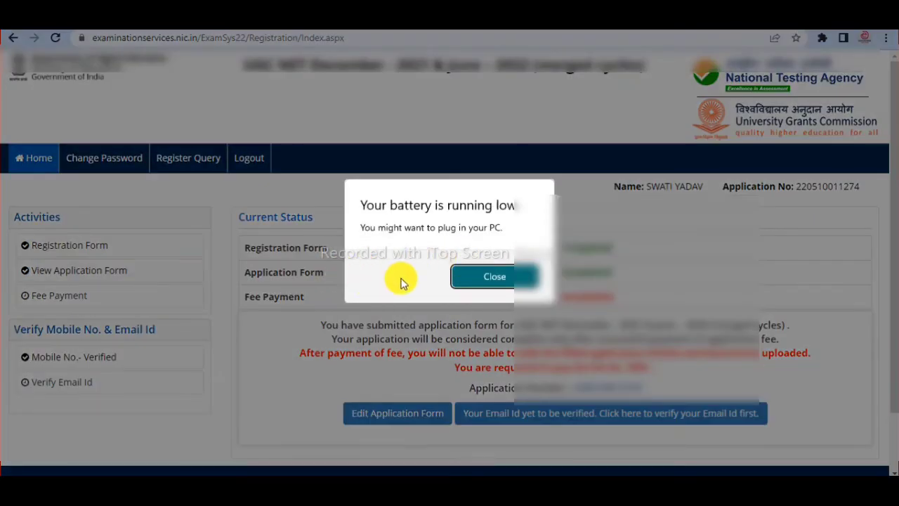
# - Dismiss the low-battery warning and start the registered email id verification from the dashboard
pyautogui.click(485, 277)
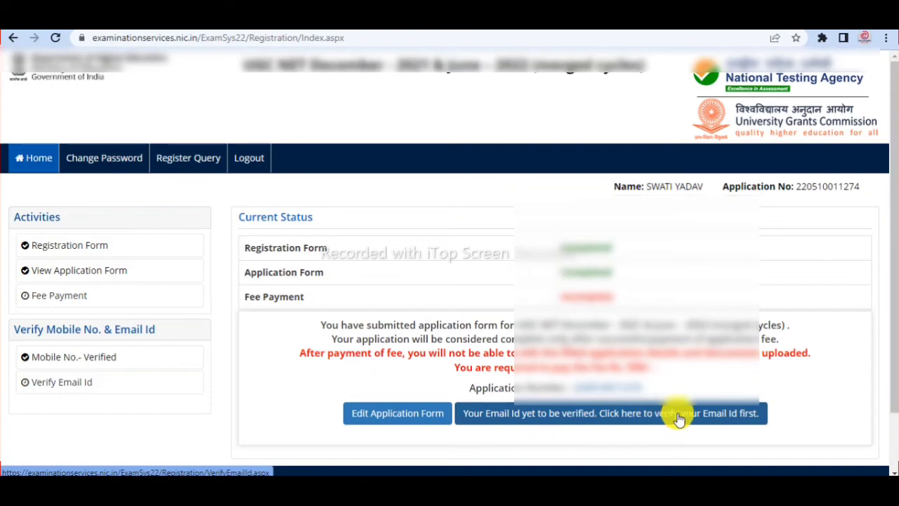
pyautogui.scroll(-2, 645, 342)
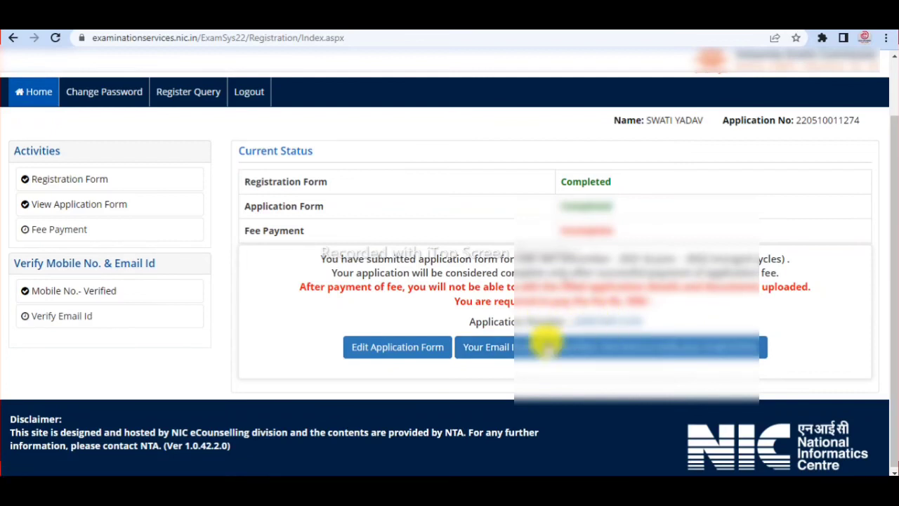
pyautogui.click(538, 347)
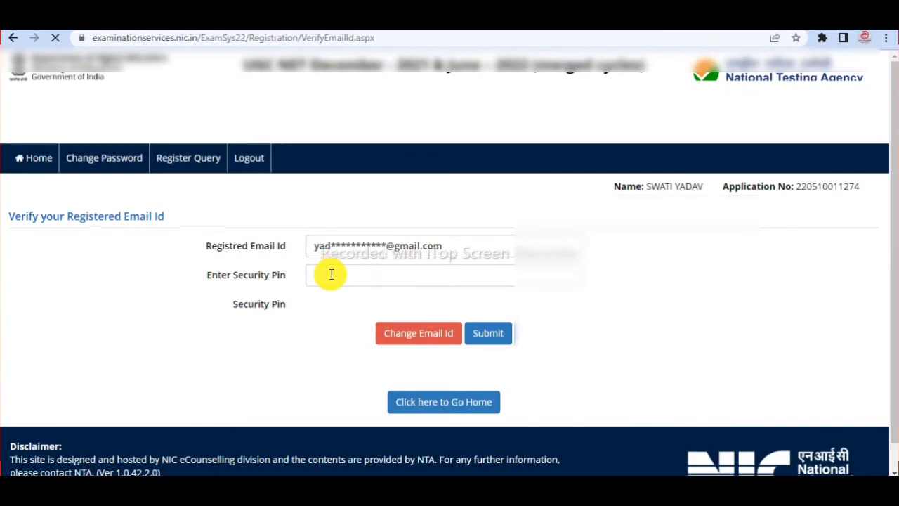
# - Enter the captcha security pin and submit it to request the email OTP
pyautogui.click(351, 275)
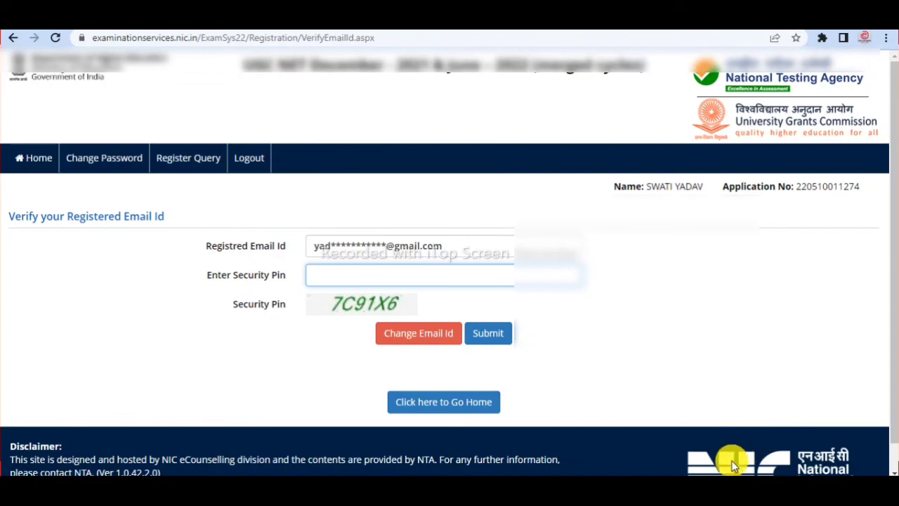
pyautogui.write('7C91X6')
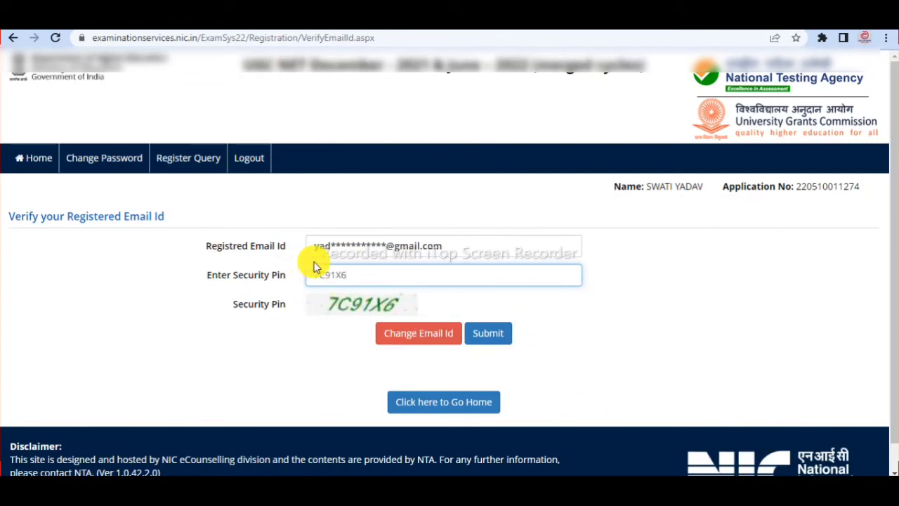
pyautogui.click(489, 335)
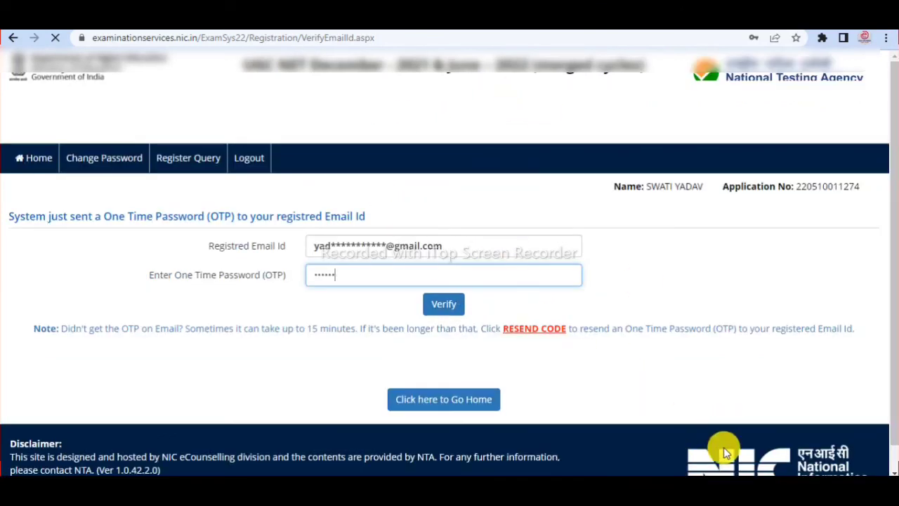
# - Verify the email id with the OTP and dismiss Chrome's save-password prompt
pyautogui.click(441, 309)
pyautogui.click(678, 228)
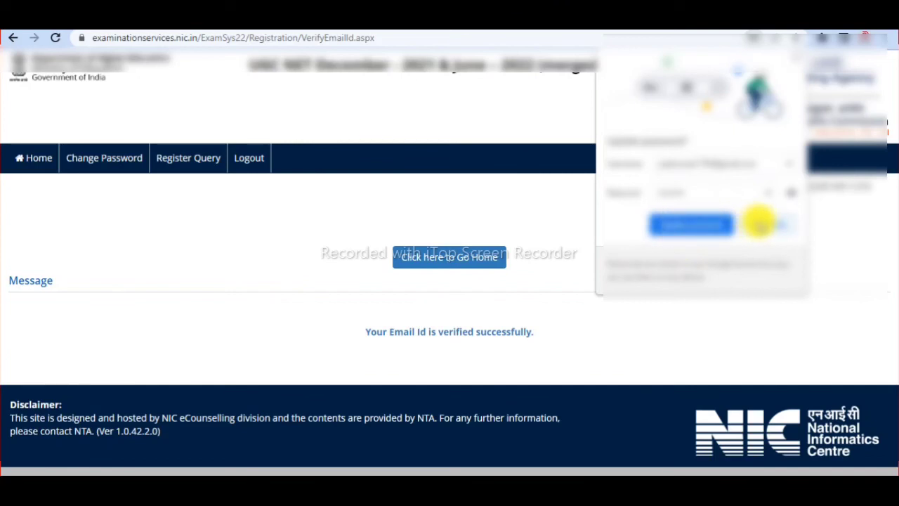
pyautogui.click(692, 224)
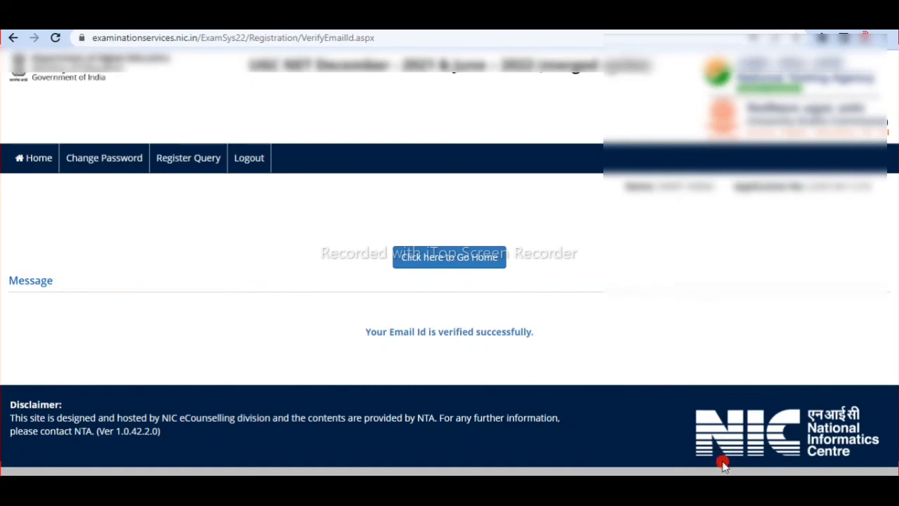
# - Return to the dashboard and open the examination fee payment page
pyautogui.click(457, 257)
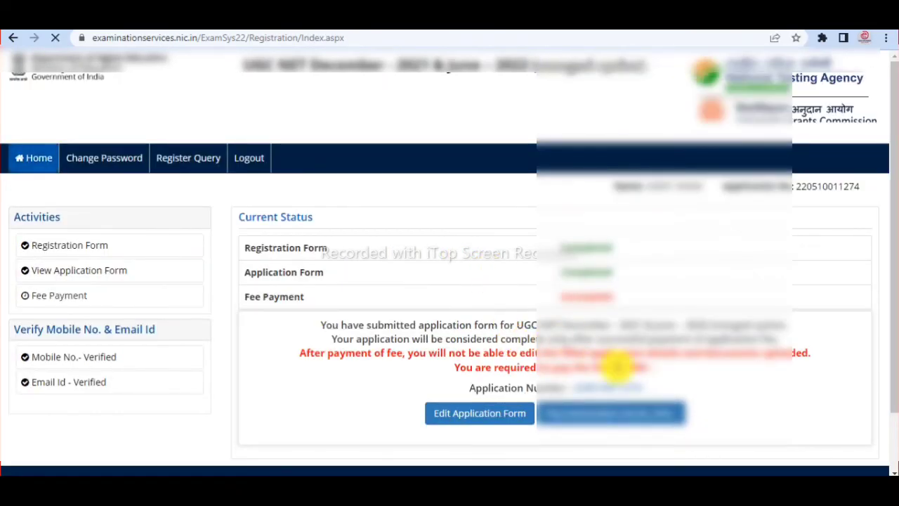
pyautogui.scroll(-1, 602, 356)
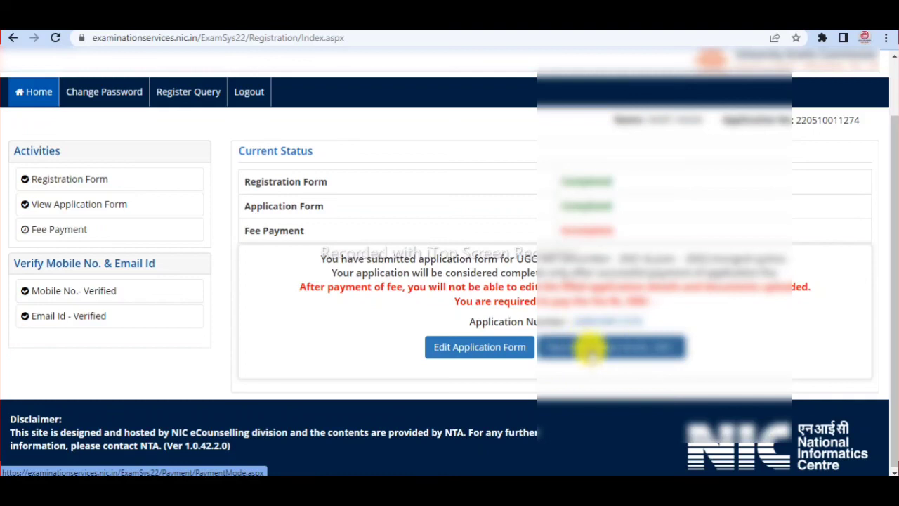
pyautogui.click(593, 345)
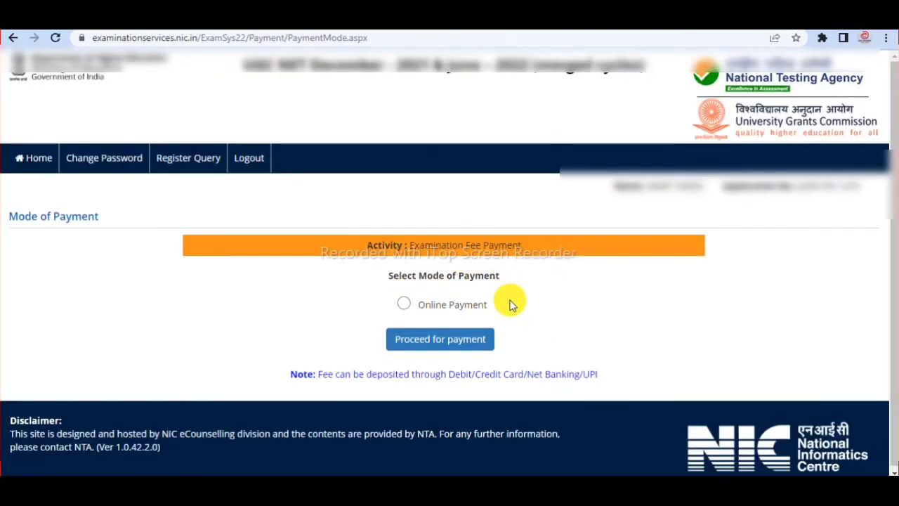
# - Choose Online Payment as the fee mode and confirm proceeding with payment
pyautogui.click(405, 305)
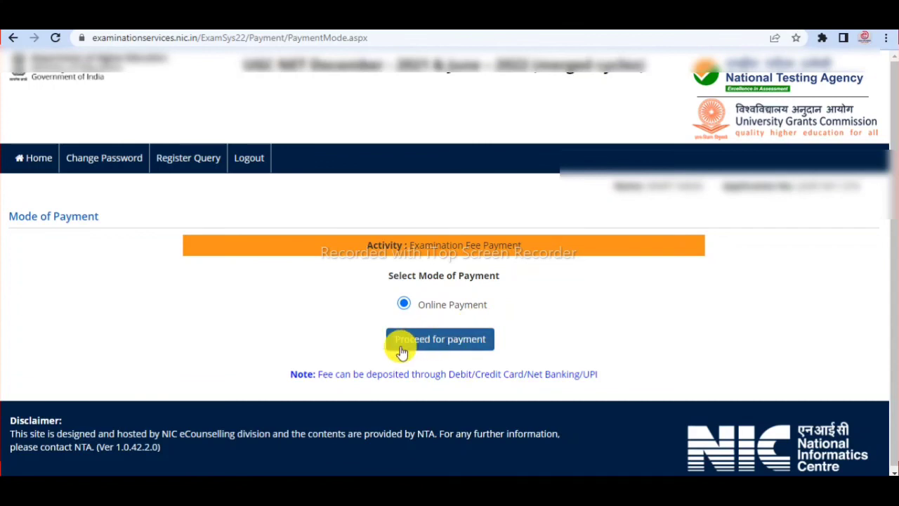
pyautogui.click(435, 344)
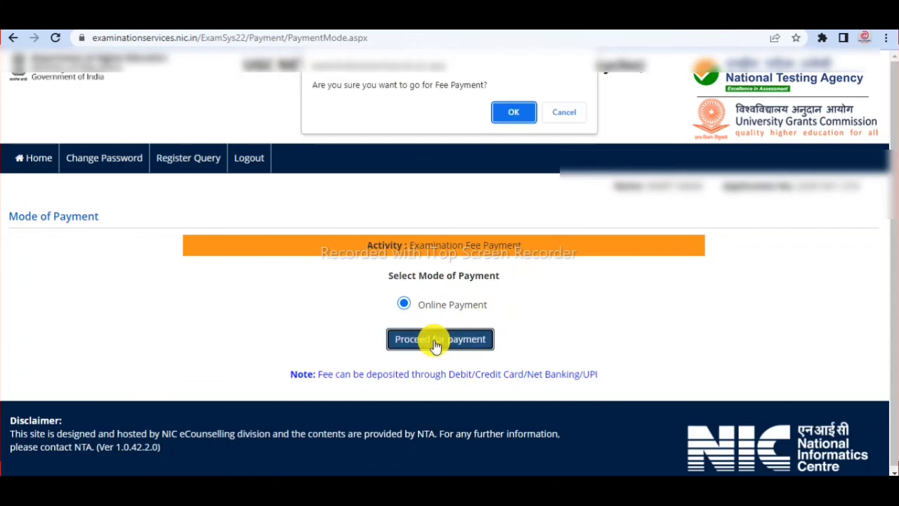
pyautogui.click(517, 109)
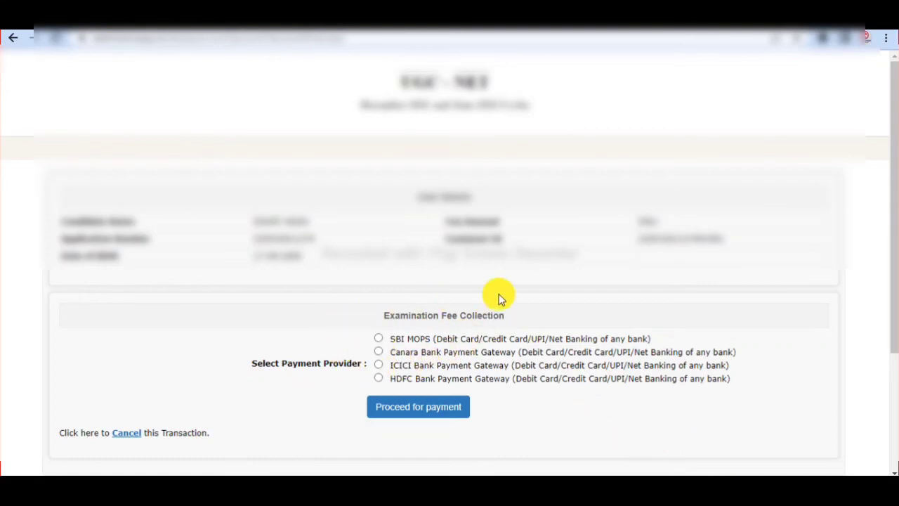
# - Go ahead with SBI MOPS as the payment provider to reach the SBI payment site
pyautogui.scroll(-3, 505, 296)
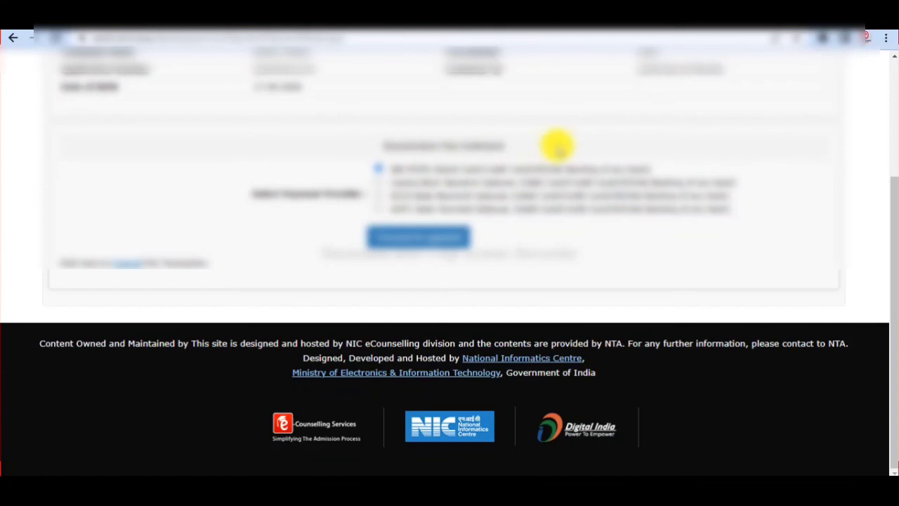
pyautogui.scroll(2, 556, 144)
pyautogui.click(430, 375)
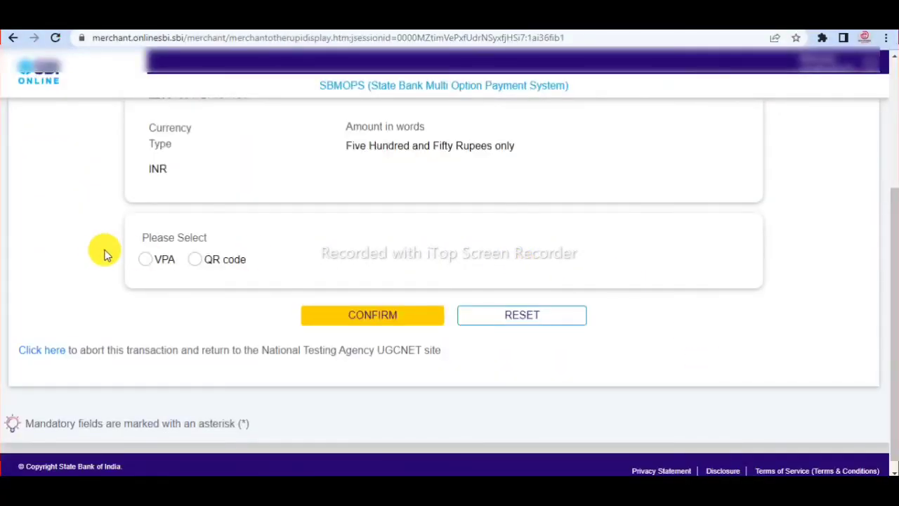
# - Choose QR code payment in SBI MOPS to display the Rs 550 QR on the Remittance Information Form
pyautogui.click(195, 260)
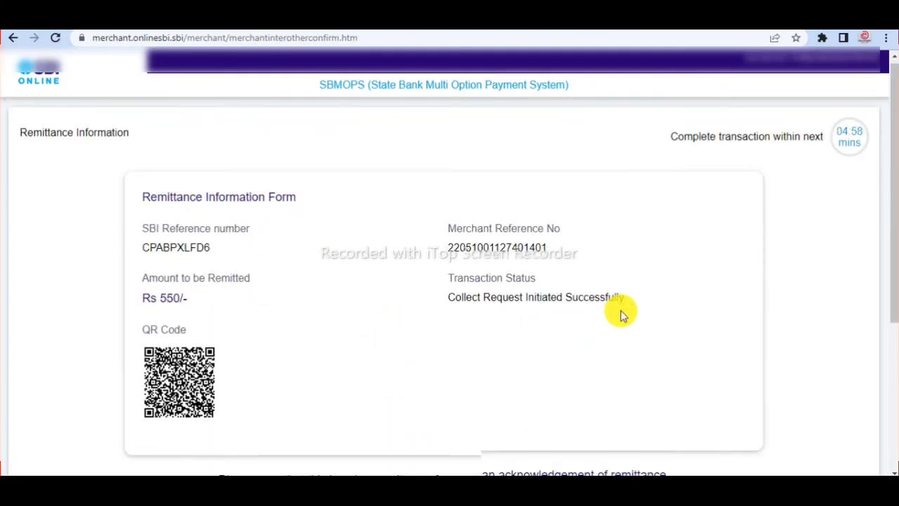
pyautogui.scroll(-1, 391, 295)
pyautogui.scroll(1, 527, 284)
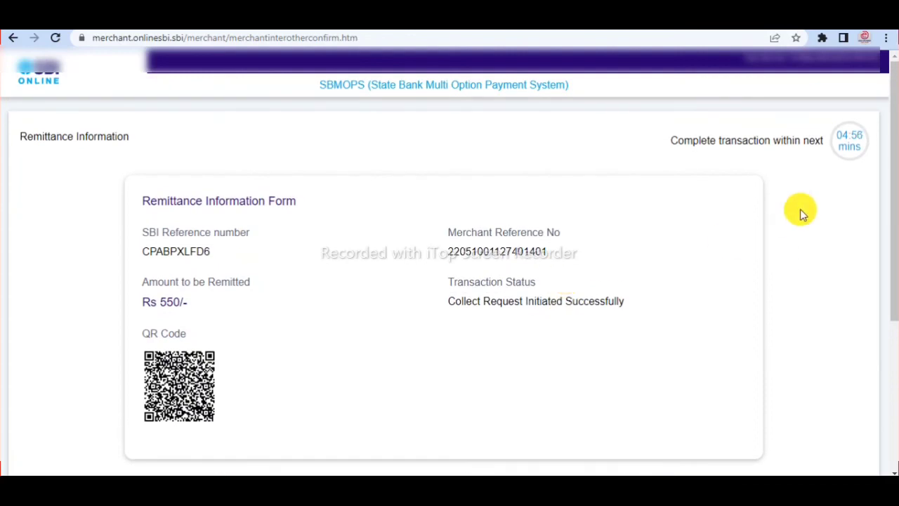